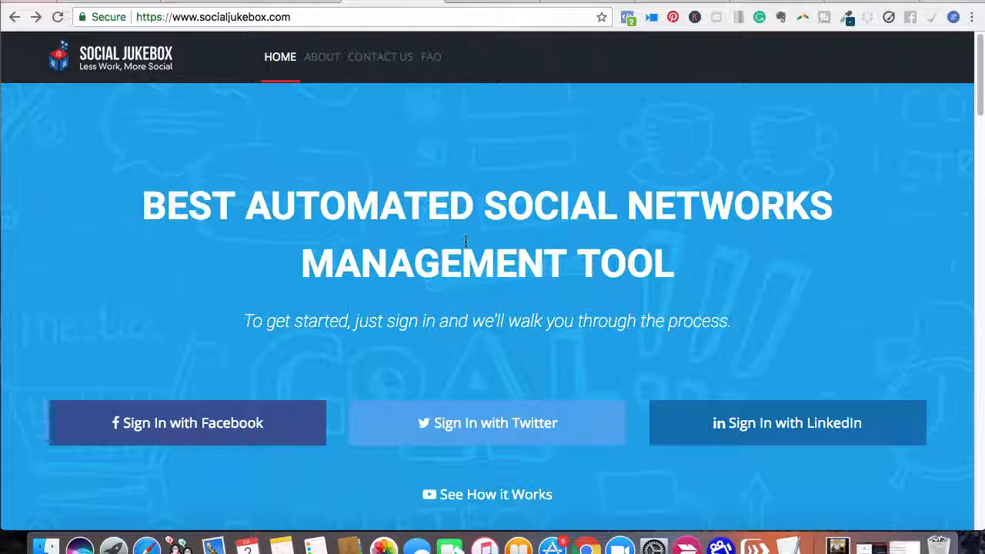
Step: Sign in to Social Jukebox with the Twitter account and authorize The Social Jukebox to use it
left_click(452, 422)
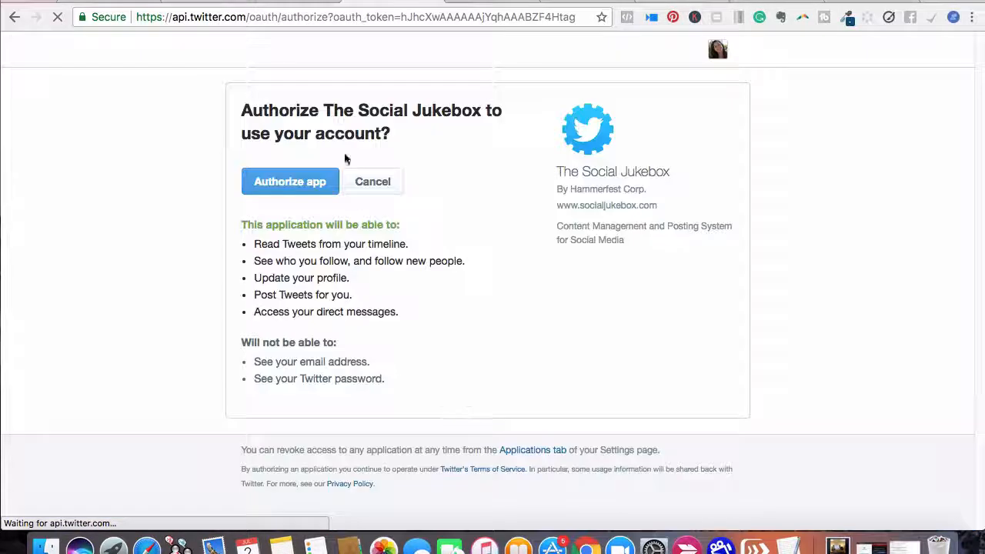
left_click(294, 189)
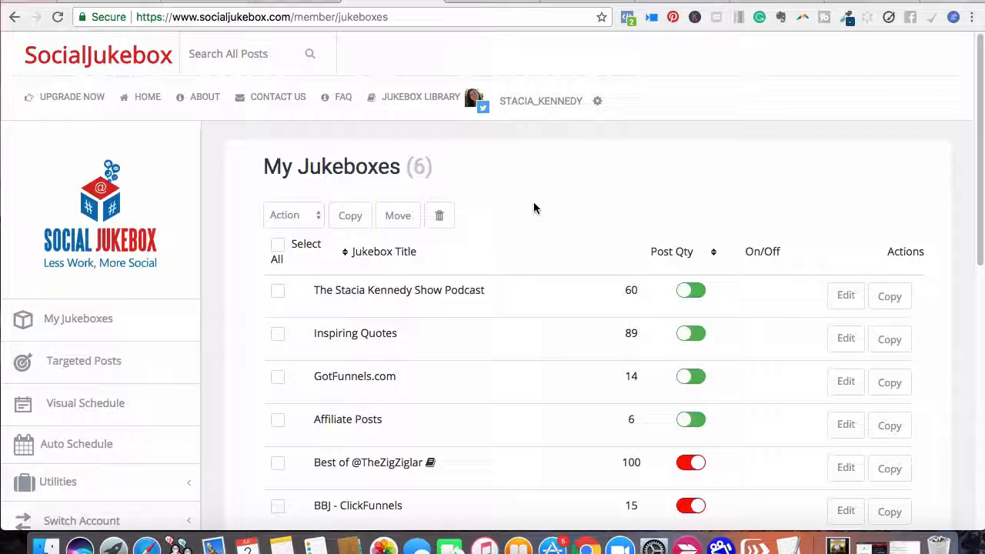
Step: Open the podcast jukebox's schedule and switch it from Schedule All to Schedule Daily
left_click(469, 289)
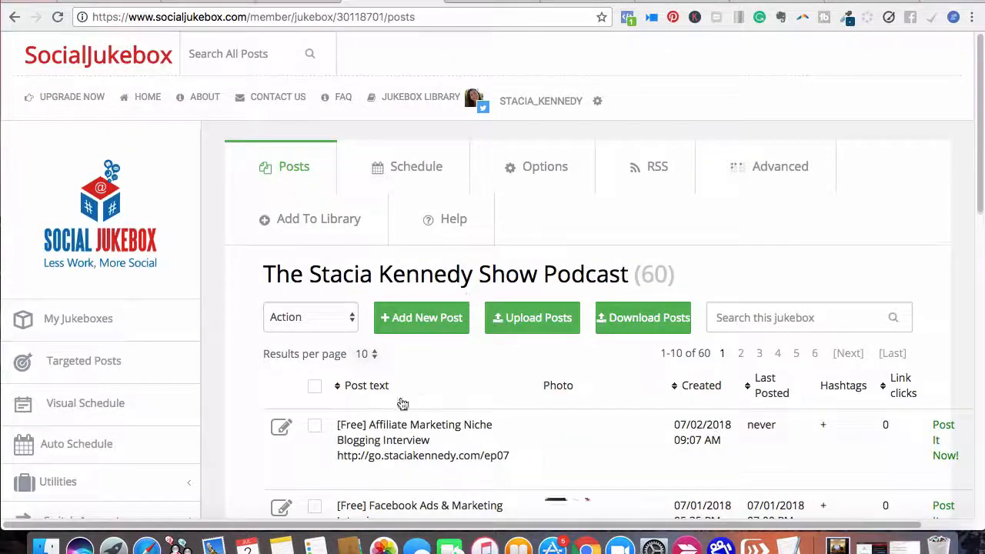
left_click(412, 169)
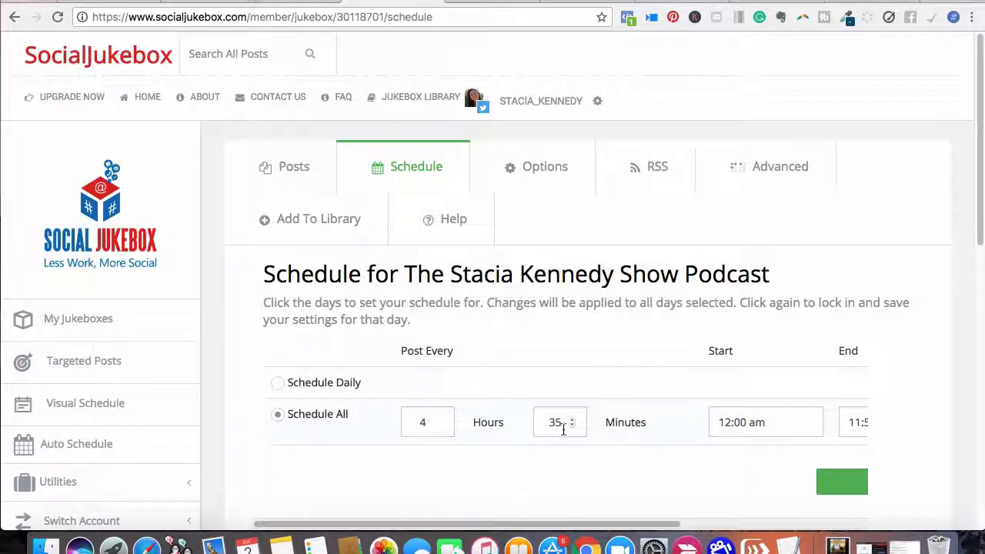
left_click(277, 383)
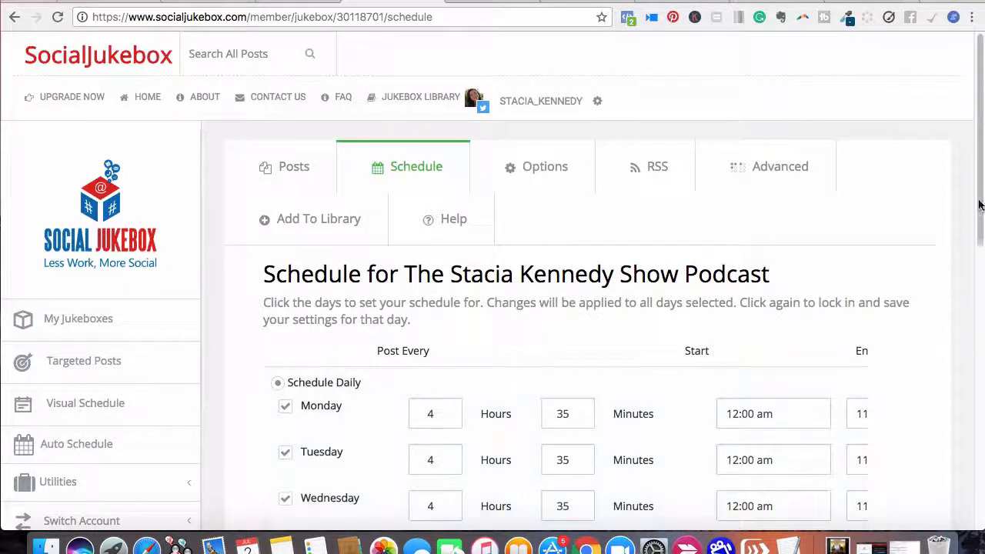
Step: Examine the daily schedule's posting intervals, start and end times, and save options for Monday through Sunday
left_click_drag(979, 202, 979, 335)
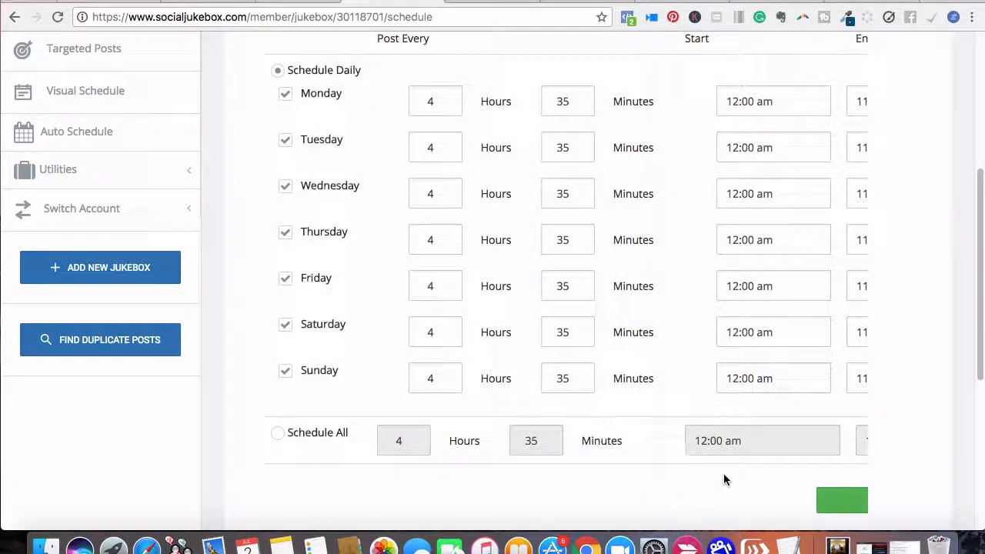
left_click_drag(813, 409, 905, 408)
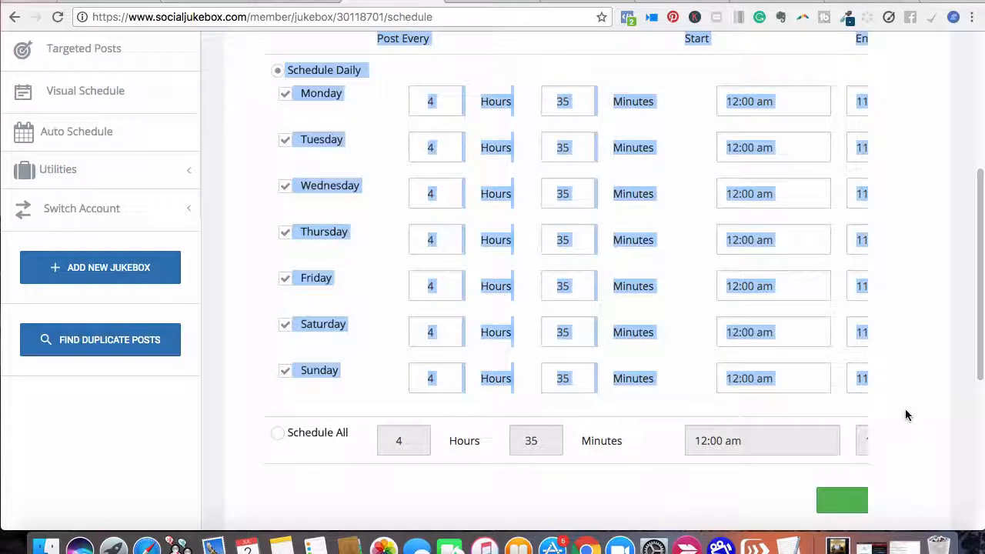
left_click(954, 381)
scroll(954, 381, "down", 5)
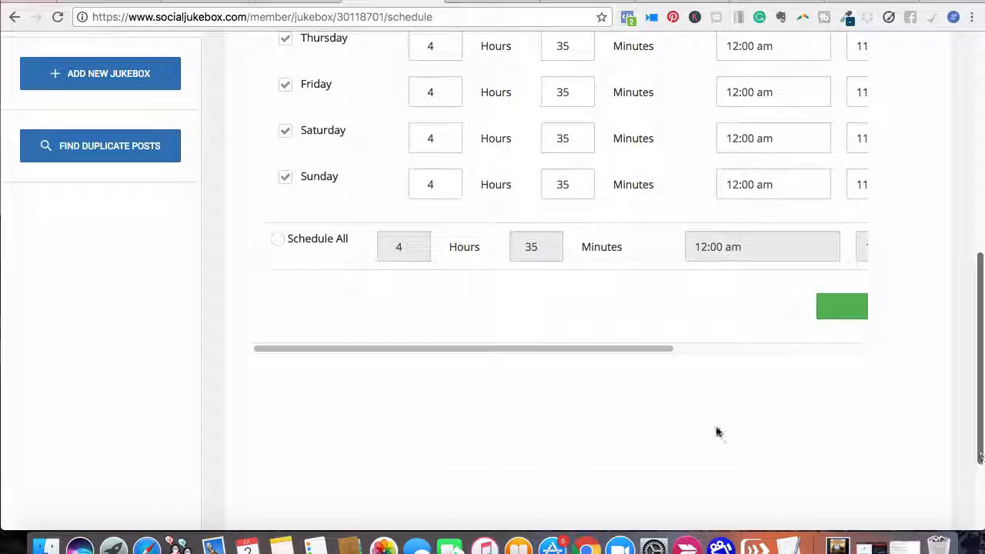
left_click_drag(647, 345, 757, 358)
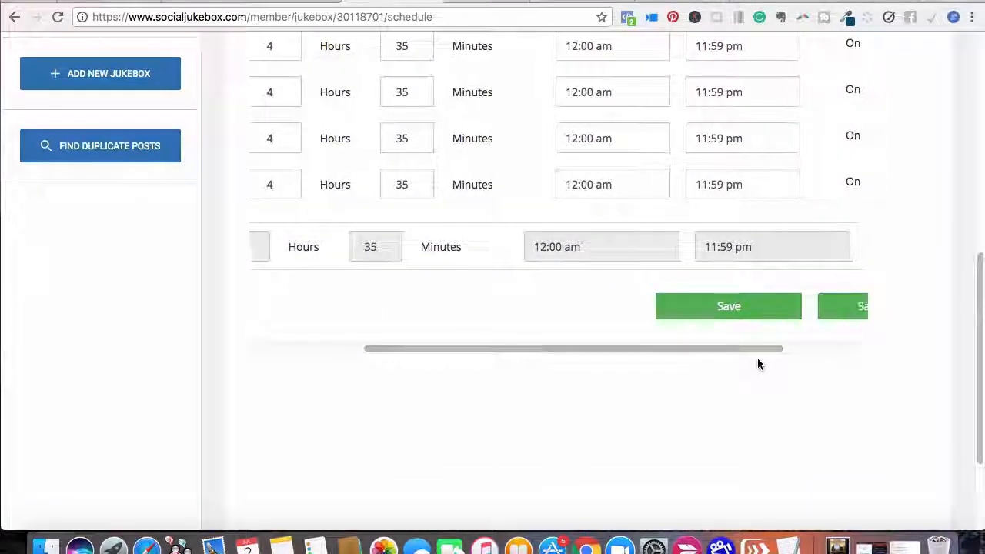
scroll(967, 282, "up", 5)
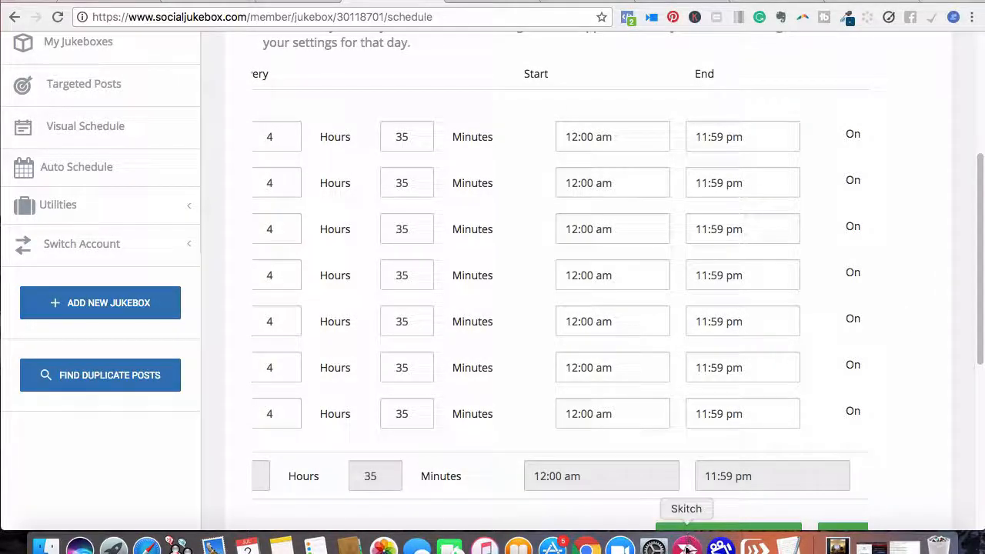
left_click_drag(980, 314, 981, 365)
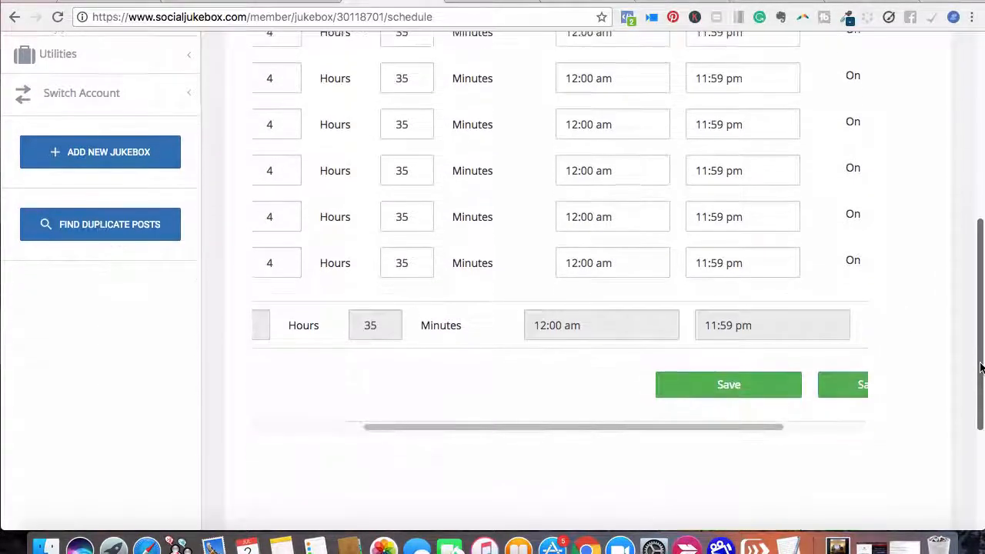
left_click_drag(714, 429, 591, 423)
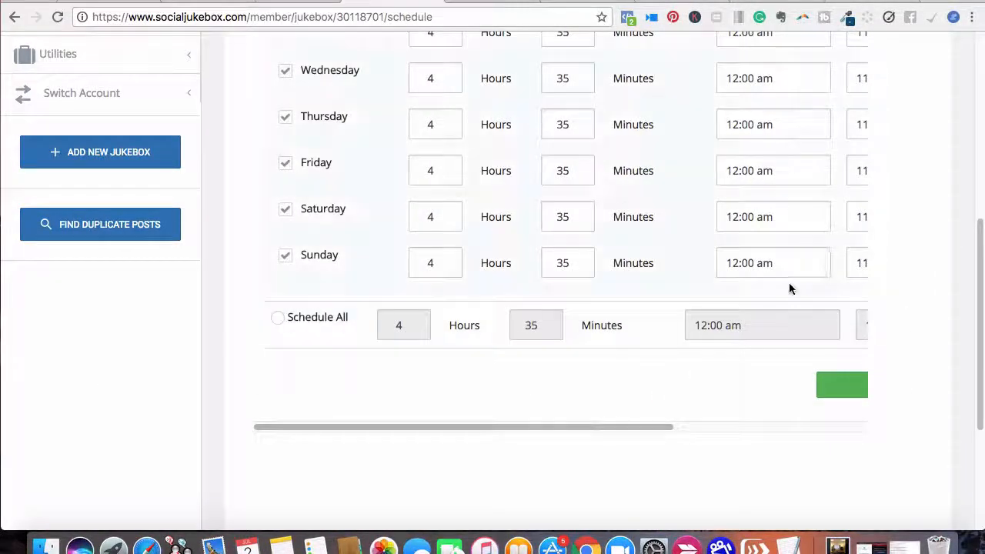
left_click_drag(977, 271, 972, 222)
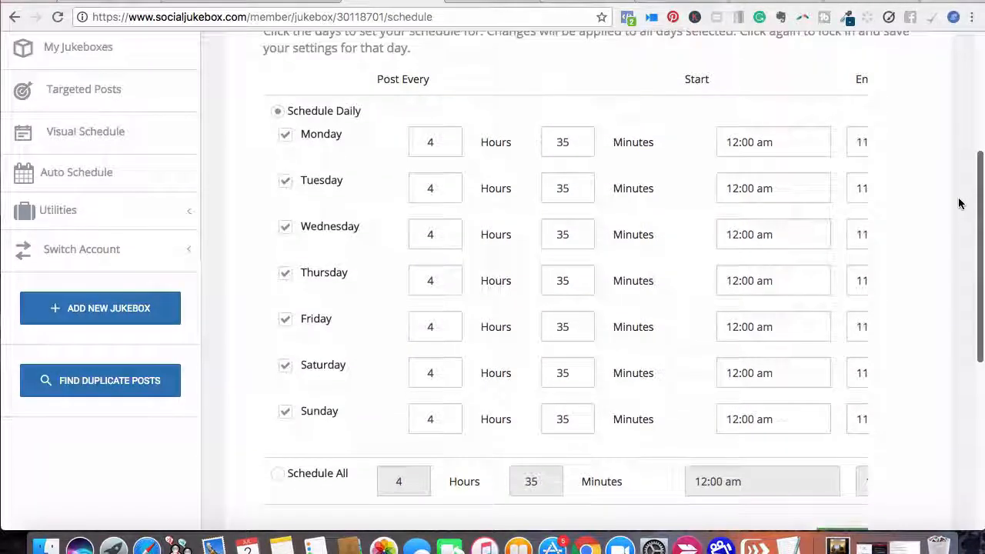
scroll(958, 203, "down", 2)
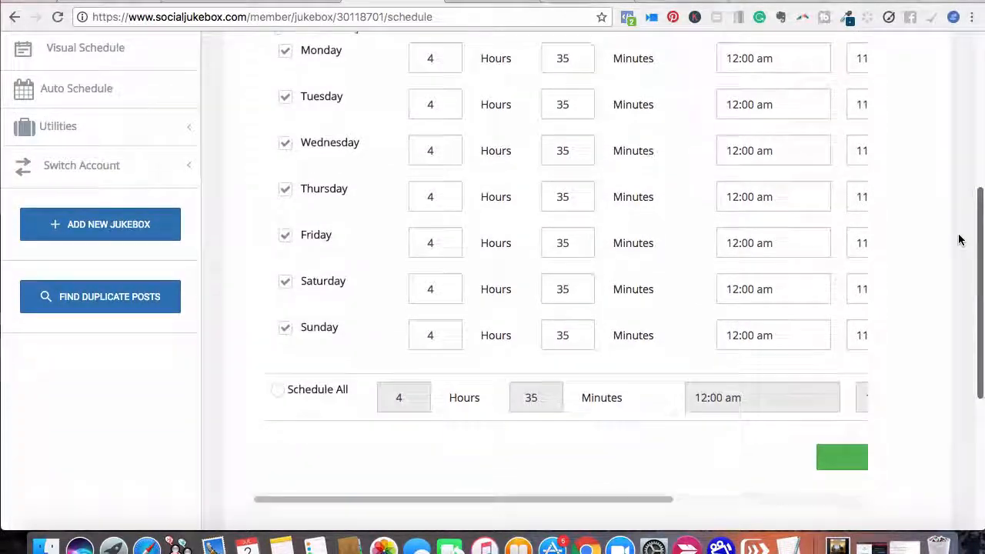
scroll(959, 238, "up", 3)
scroll(955, 213, "down", 3)
scroll(954, 230, "up", 8)
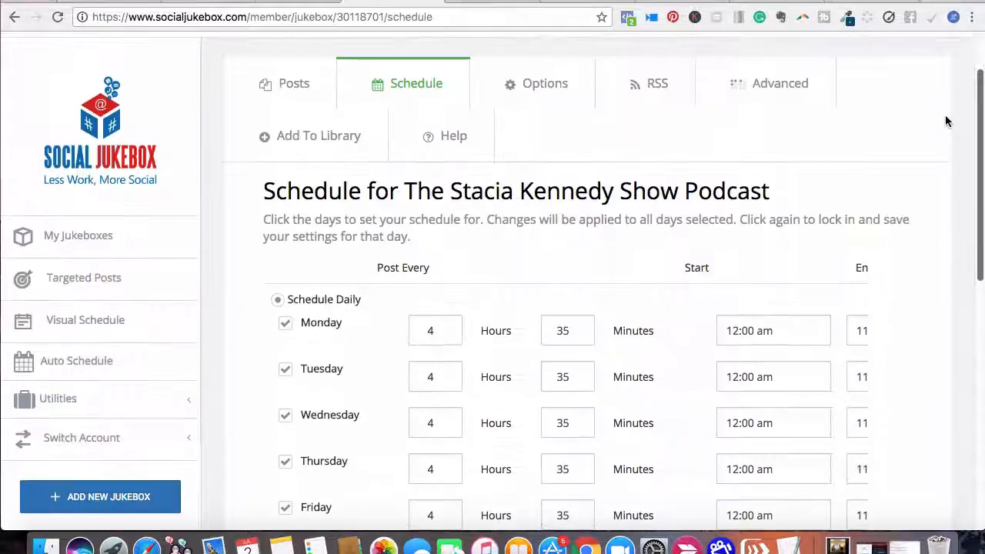
Step: View the podcast jukebox's posts, check the blank New Post form, and look at the bulk upload option
left_click(286, 88)
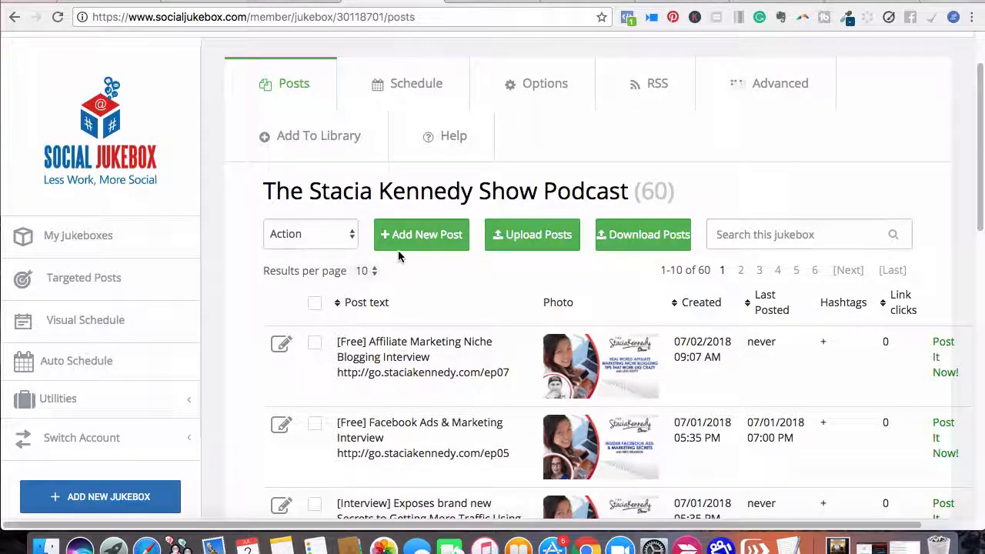
left_click(416, 234)
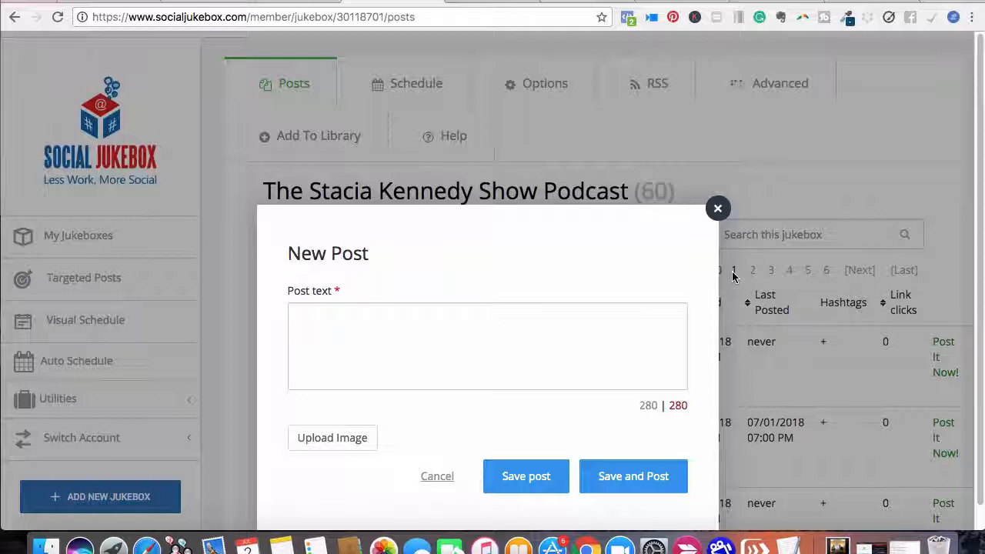
left_click(716, 209)
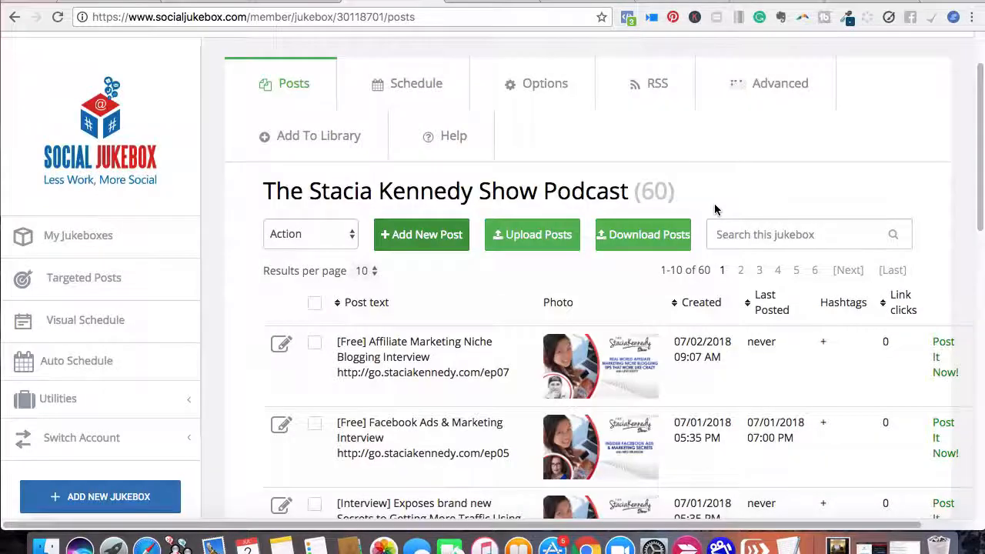
left_click(539, 249)
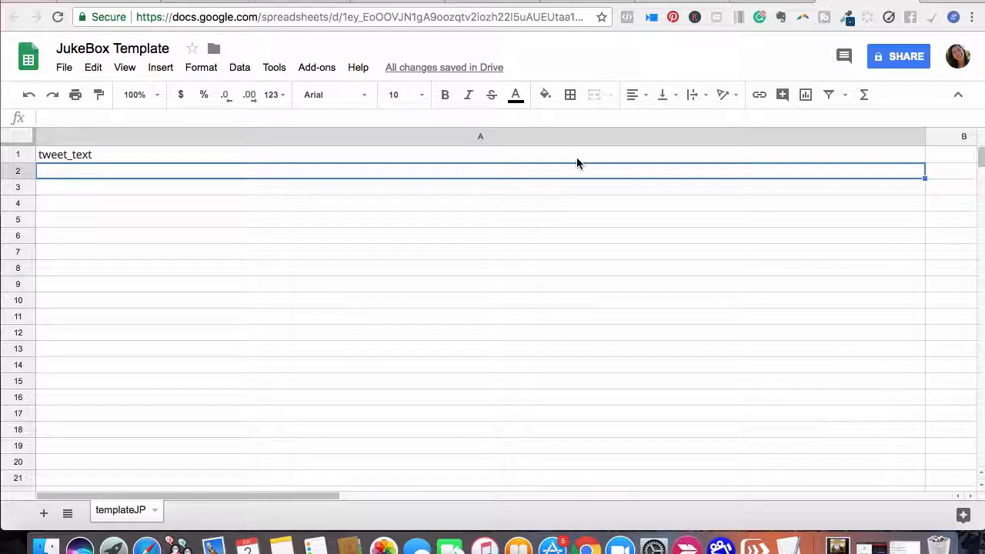
Step: Switch to the WordPress Media Library and view the attachment details of the "How to Start a Podcast" episode image
left_click(477, 3)
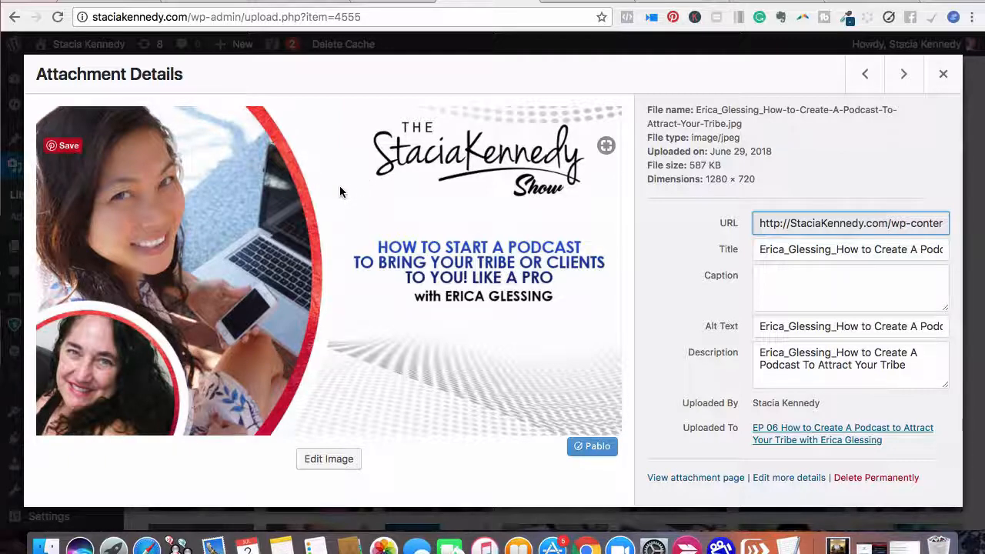
left_click(944, 74)
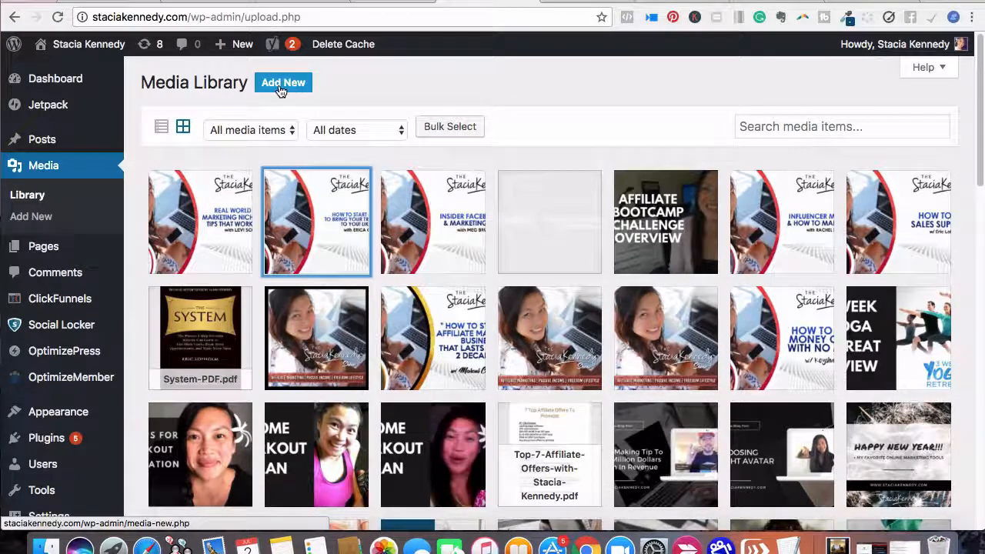
left_click(282, 210)
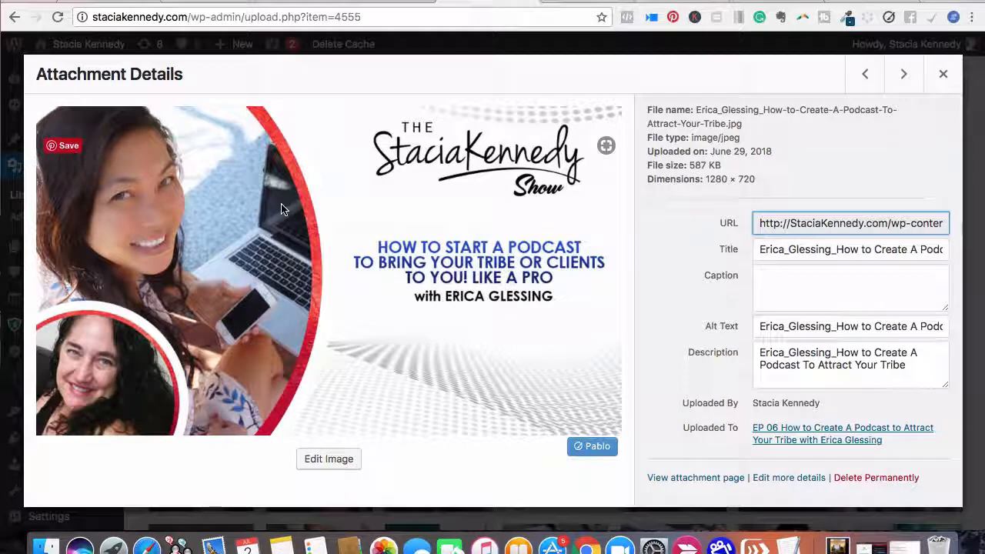
left_click(941, 76)
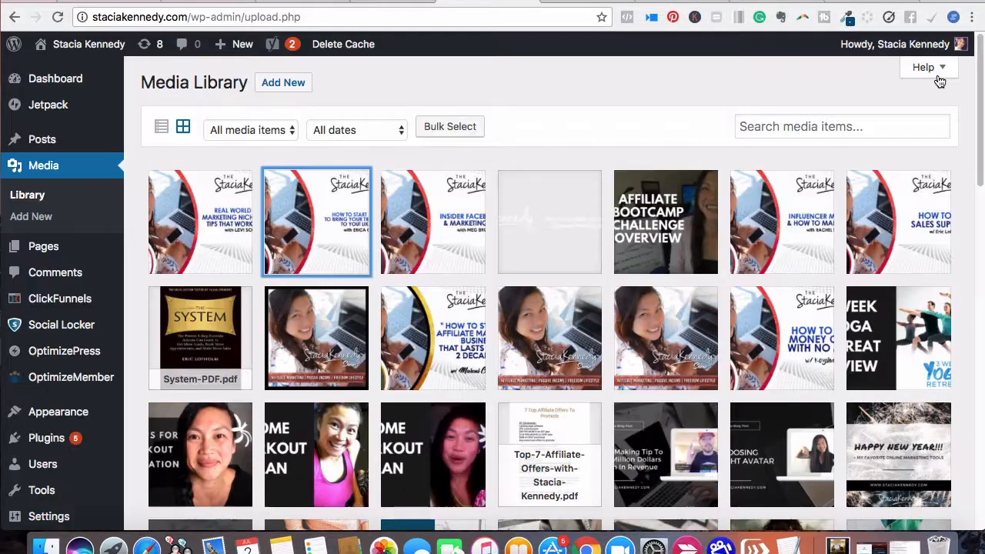
Step: Copy the "How to Start a Podcast" image's URL from its attachment details and paste it into cell A2 of the JukeBox Template sheet
left_click(324, 242)
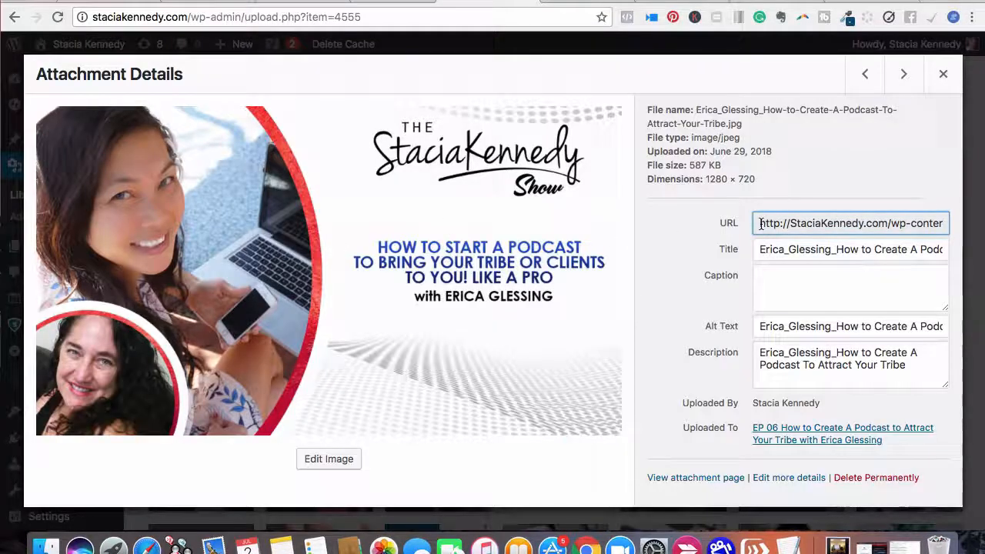
left_click_drag(761, 224, 786, 212)
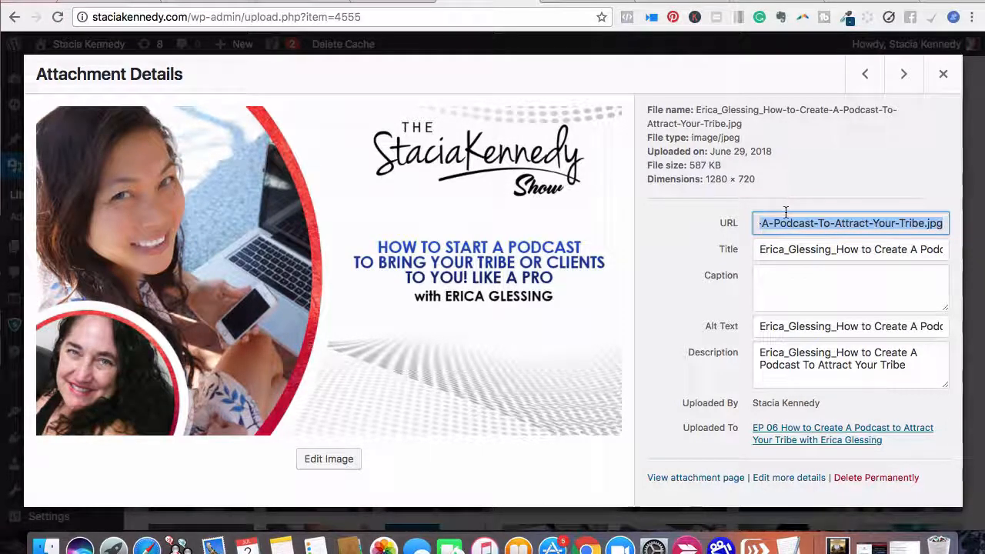
left_click(944, 74)
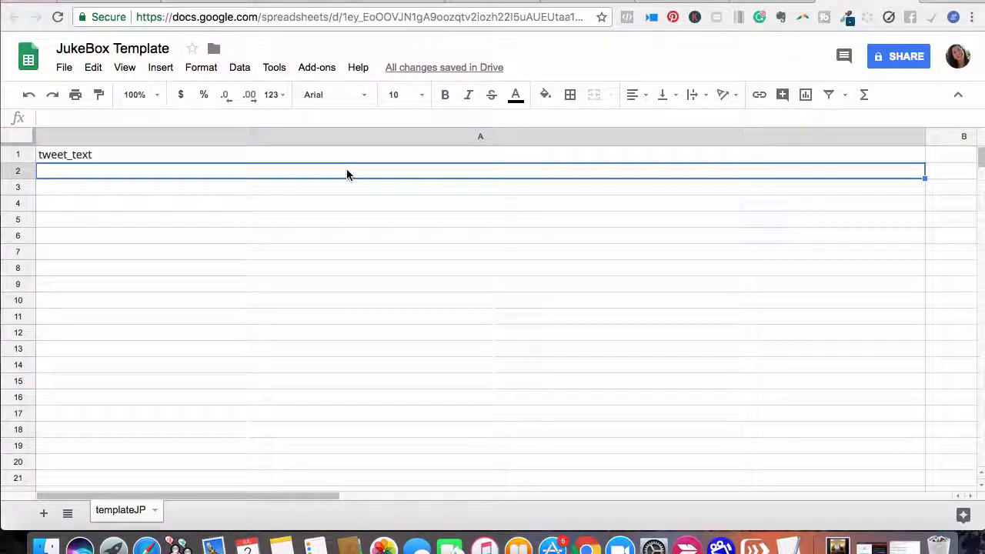
double_click(346, 171)
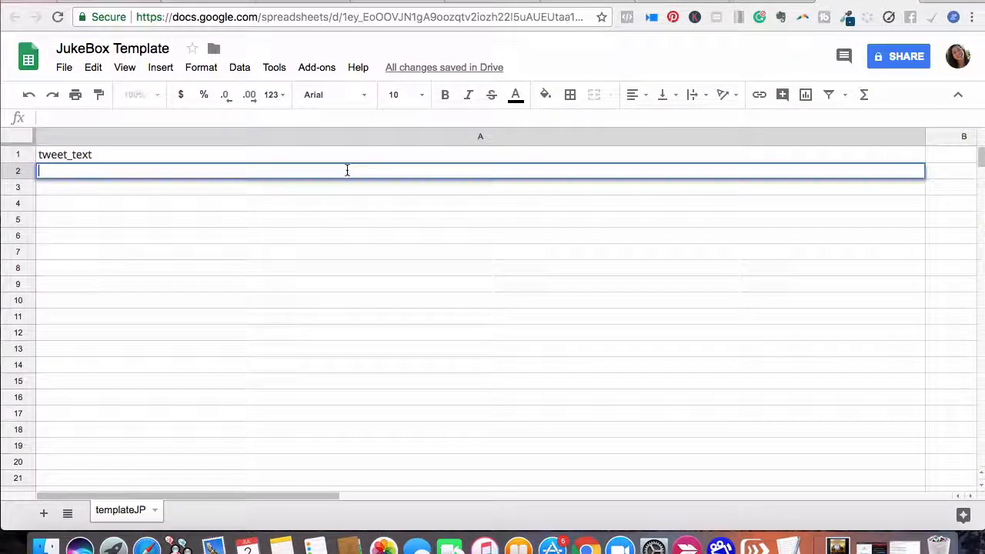
type("http://StaciaKennedy.com/wp-content/uploads/2018/06/Erica_Glessing_How-to-Create-A-Podcast-To-Attract-Your-Tribe.jpg")
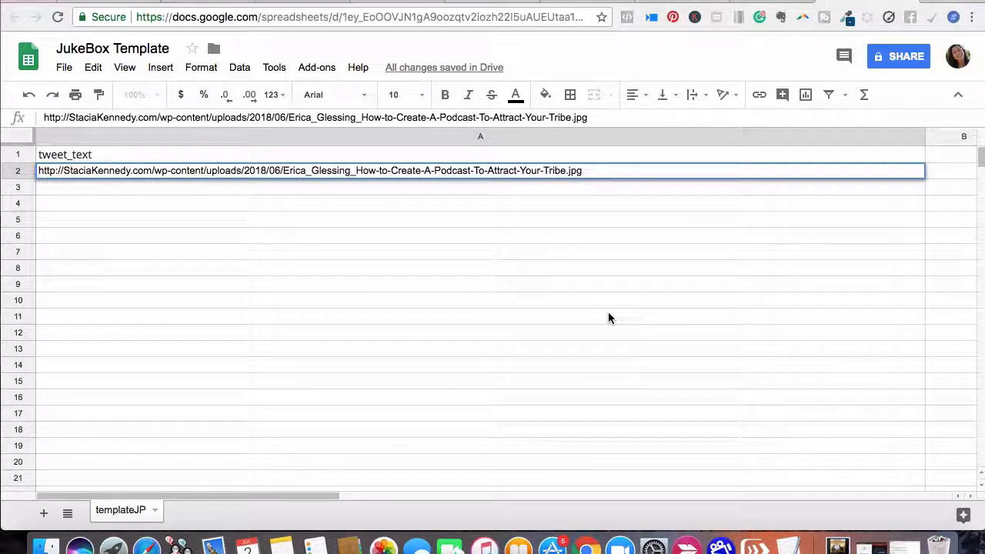
left_click(551, 206)
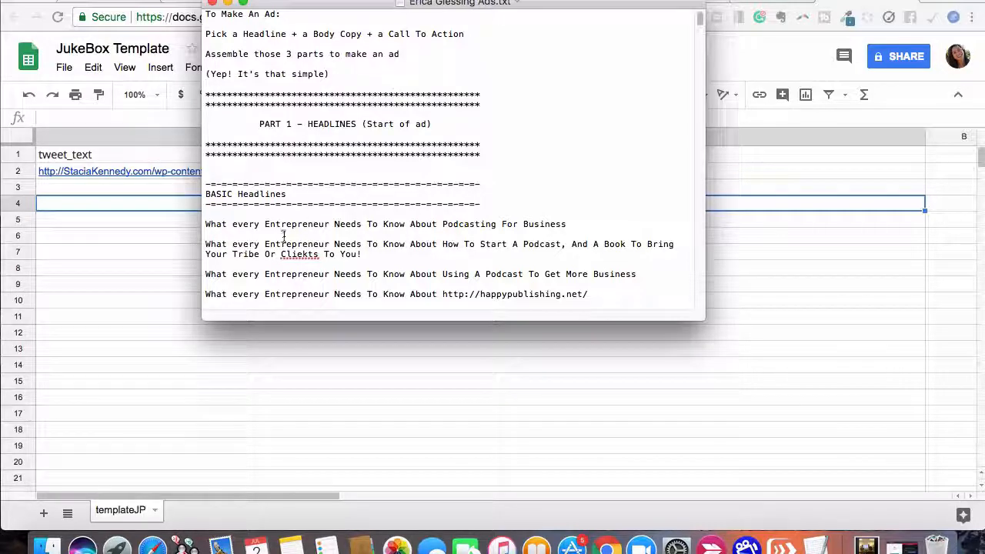
Step: Look at the "3 - Build ADs To Promote Your Show" template in Podcast and FB Live Interview Wizard, and return to the ads text file
left_click(210, 228)
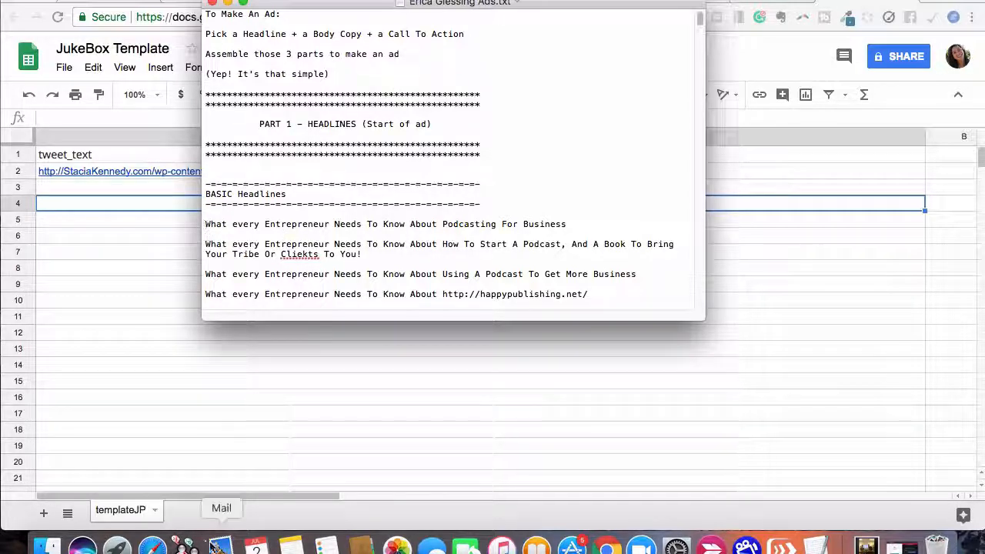
left_click(188, 546)
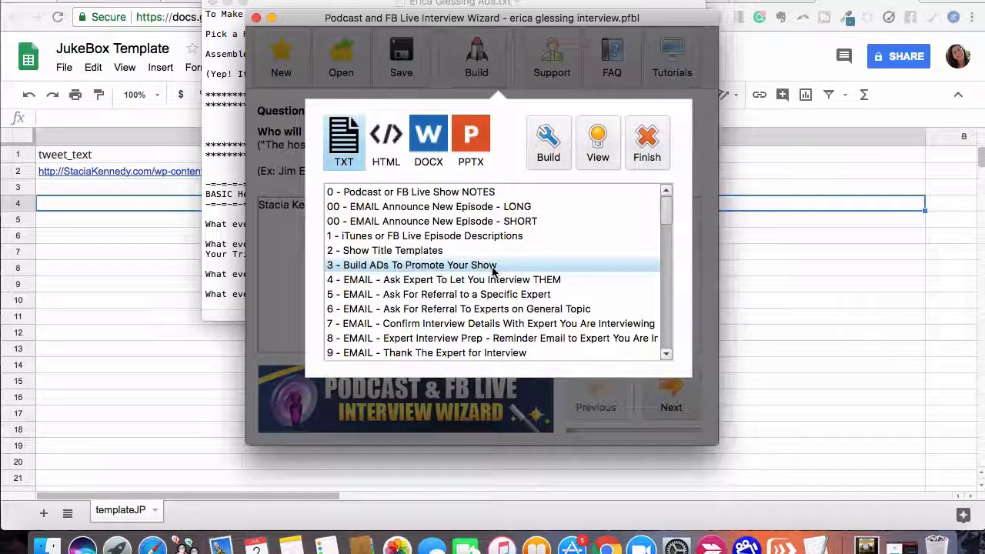
left_click(227, 265)
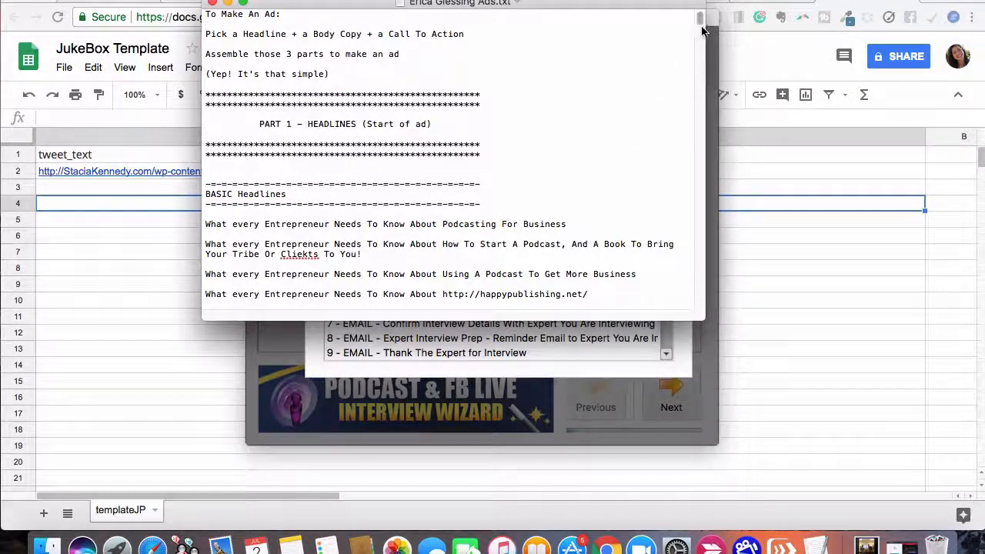
Step: Correct the misspelled word to "Clients" in both BASIC headlines about bringing your tribe in the ads text file
left_click_drag(701, 30, 701, 37)
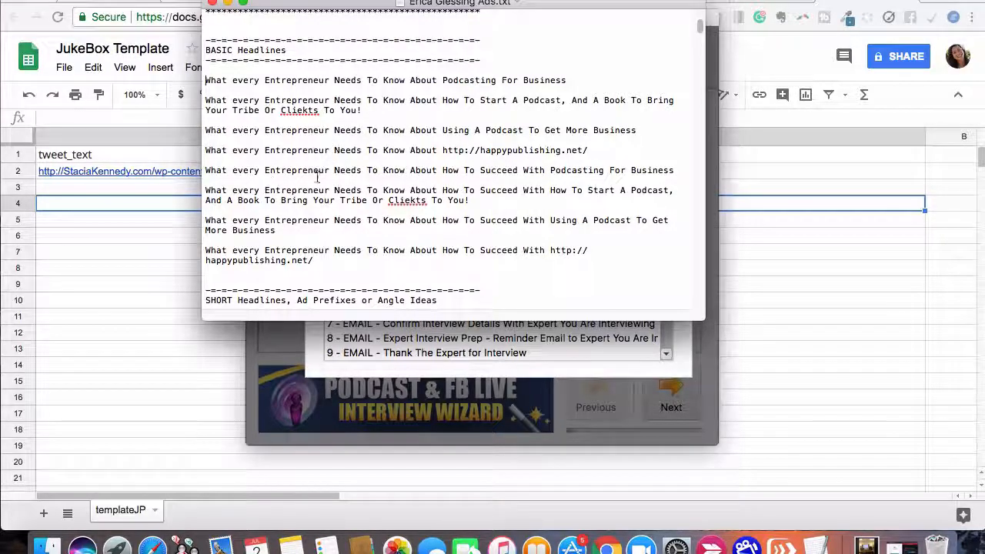
left_click(310, 111)
key("BackSpace")
type("n")
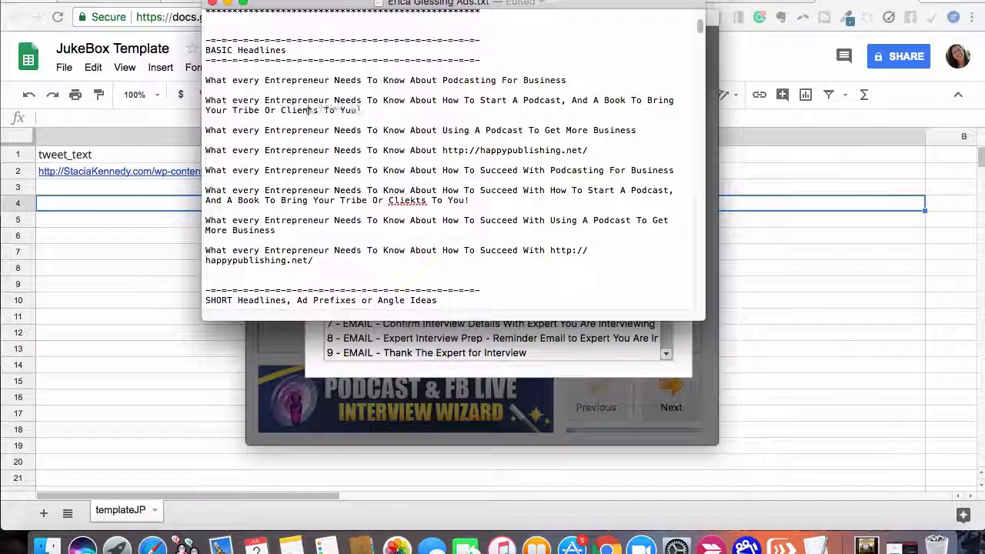
left_click(415, 202)
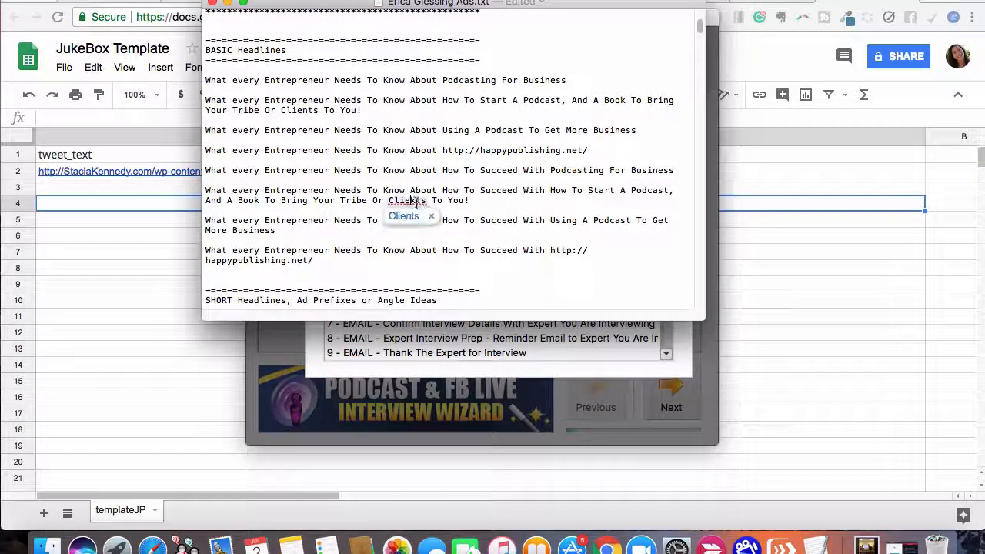
key("BackSpace")
type("n")
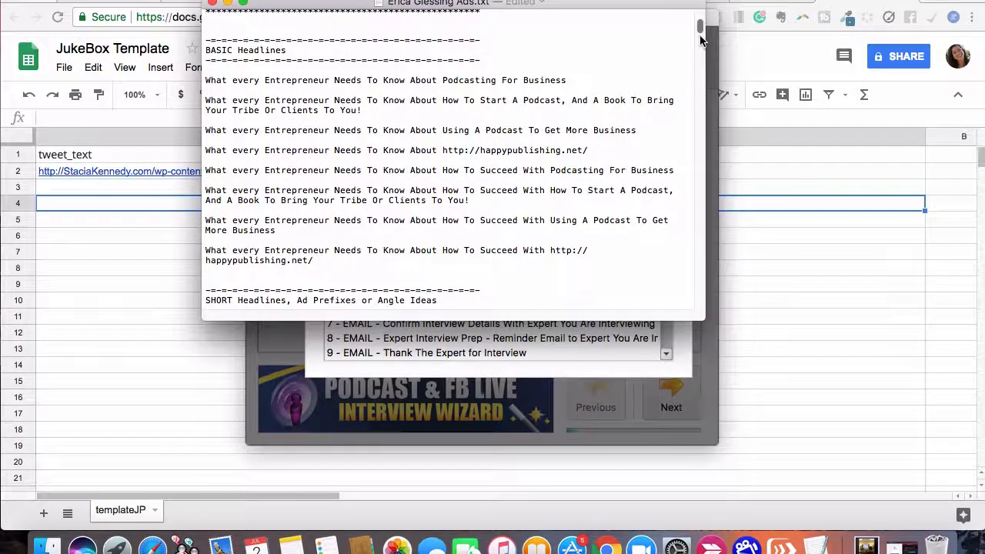
Step: Copy the first seven BASIC headlines from the ads text file into column A of the JukeBox Template sheet, starting at A4
mouse_move(700, 30)
left_mouse_down()
mouse_move(699, 44)
mouse_move(699, 29)
left_mouse_up()
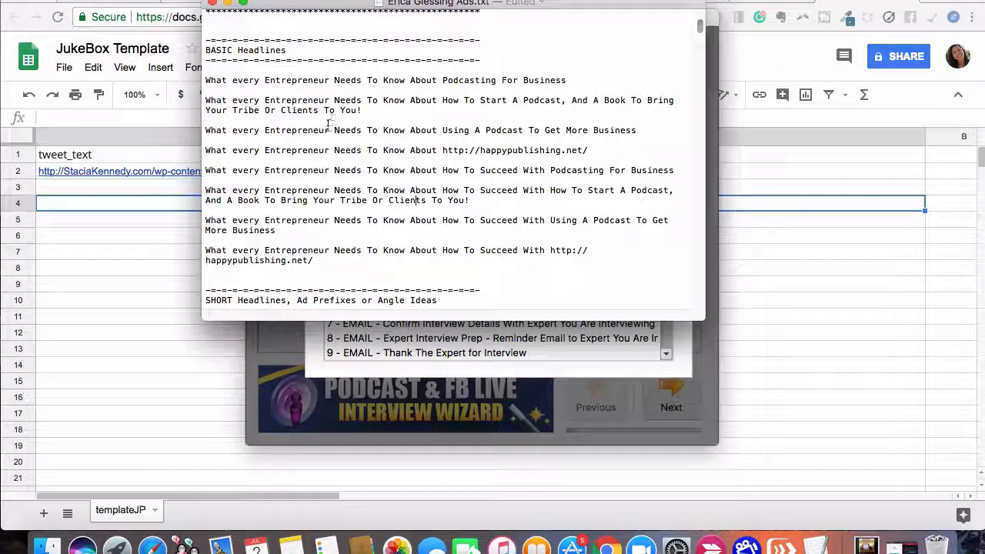
left_click_drag(203, 80, 383, 232)
key("super+c")
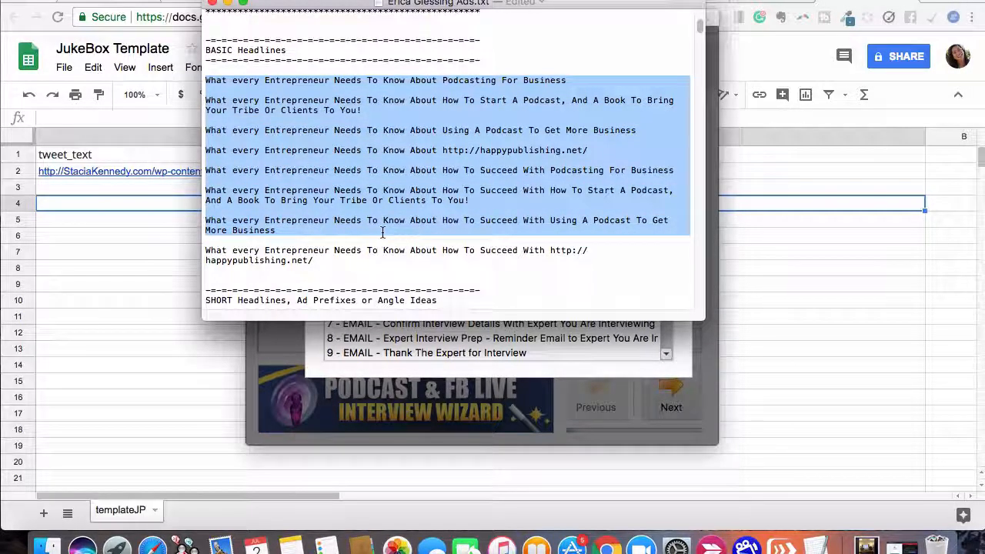
left_click(90, 219)
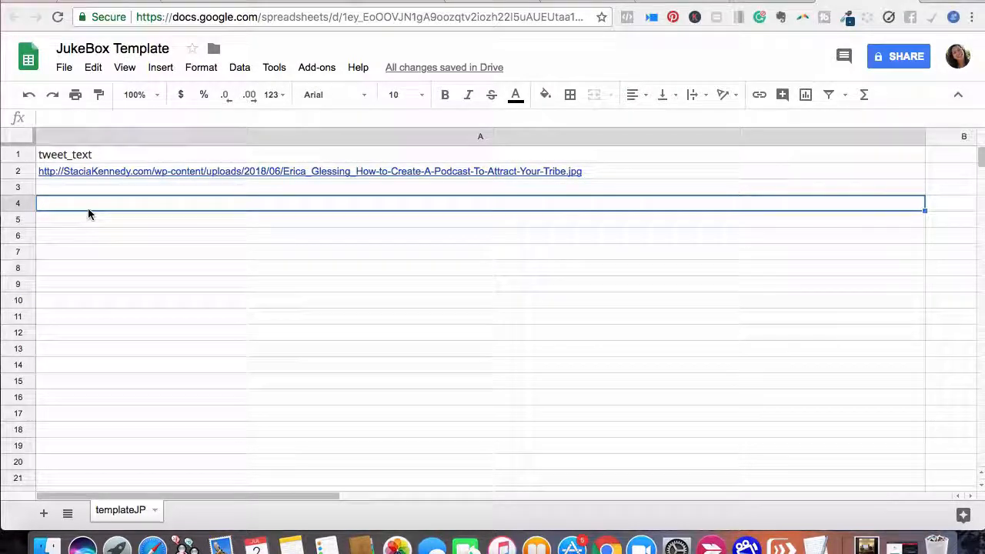
key("super+v")
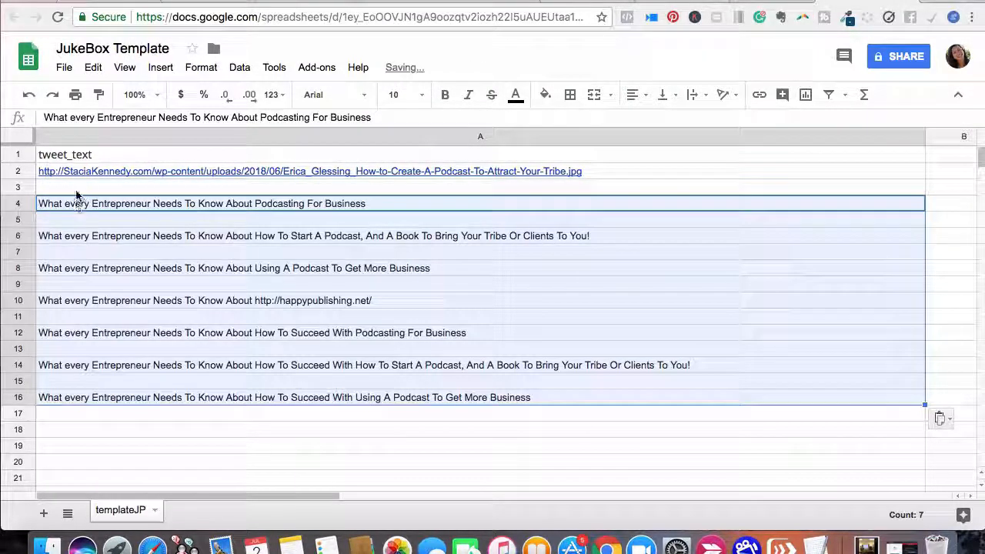
left_click(77, 191)
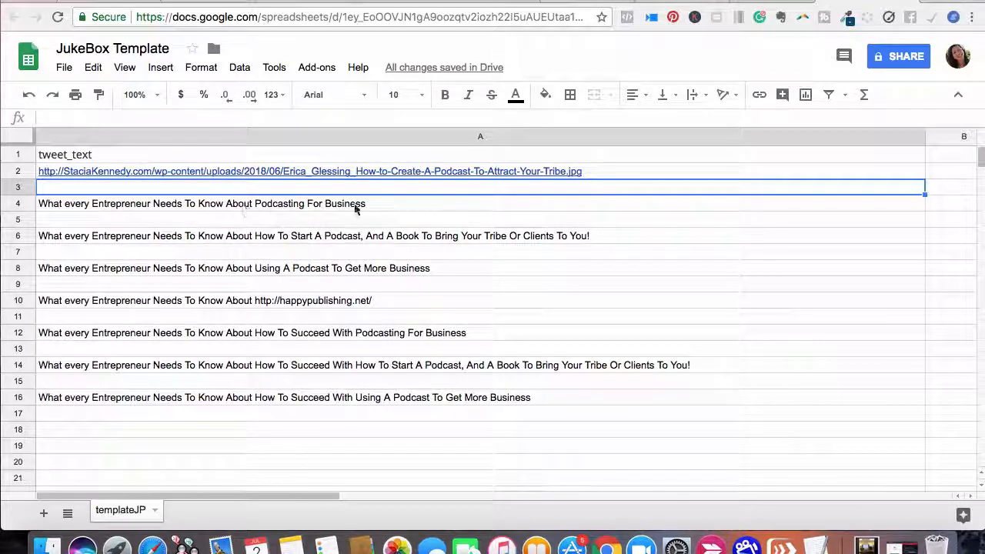
Step: Copy the image URL from cell A2 and append it to the "Podcasting For Business" headline in A4
double_click(605, 175)
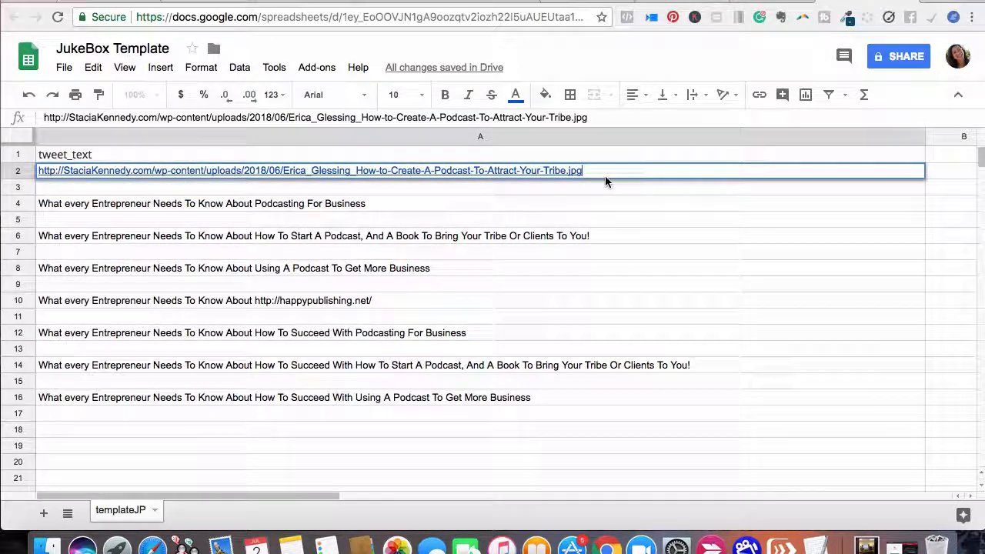
left_click_drag(604, 176, 36, 166)
key("ctrl+c")
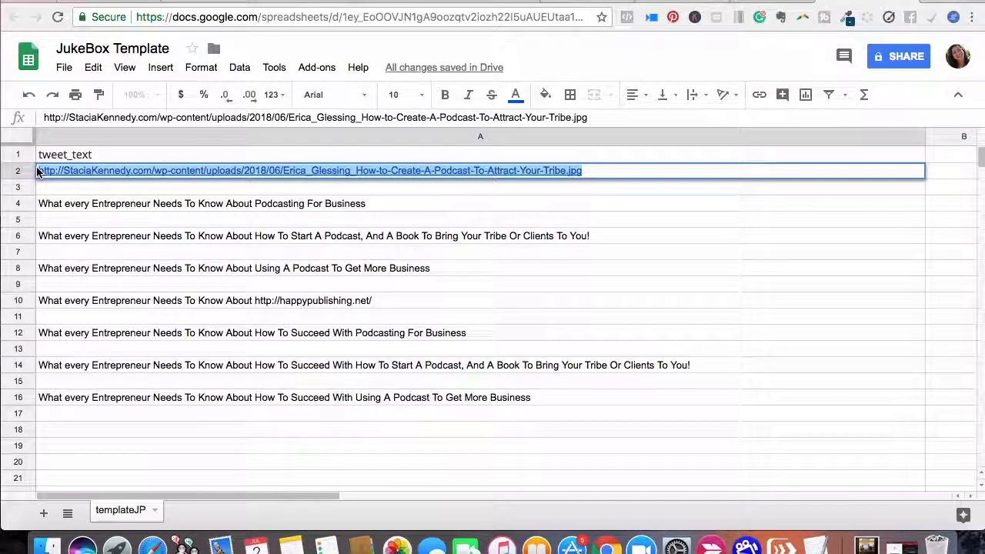
left_click(398, 192)
double_click(395, 204)
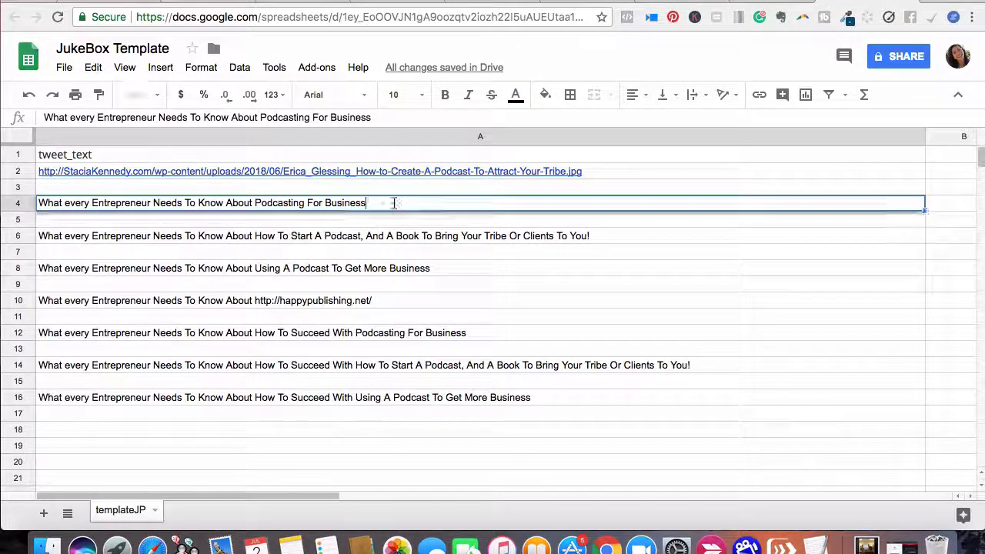
key("ctrl+v")
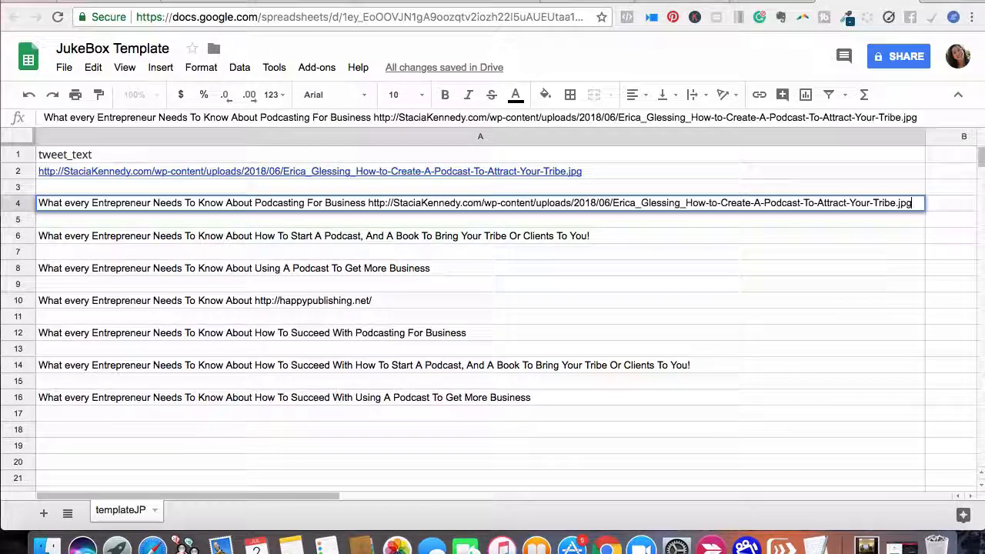
Step: Clear the standalone image URL from cell A2
left_click(369, 188)
key("Up")
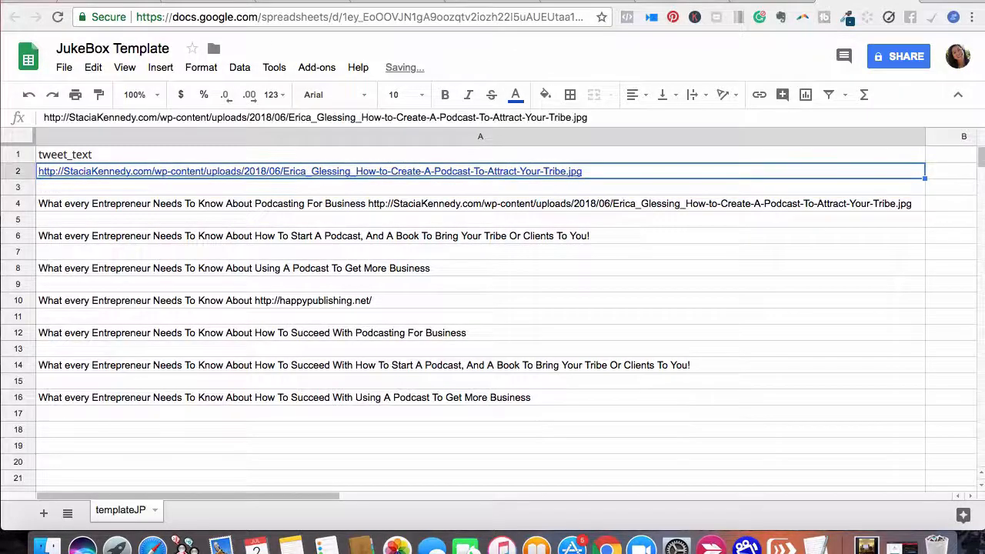
key("Delete")
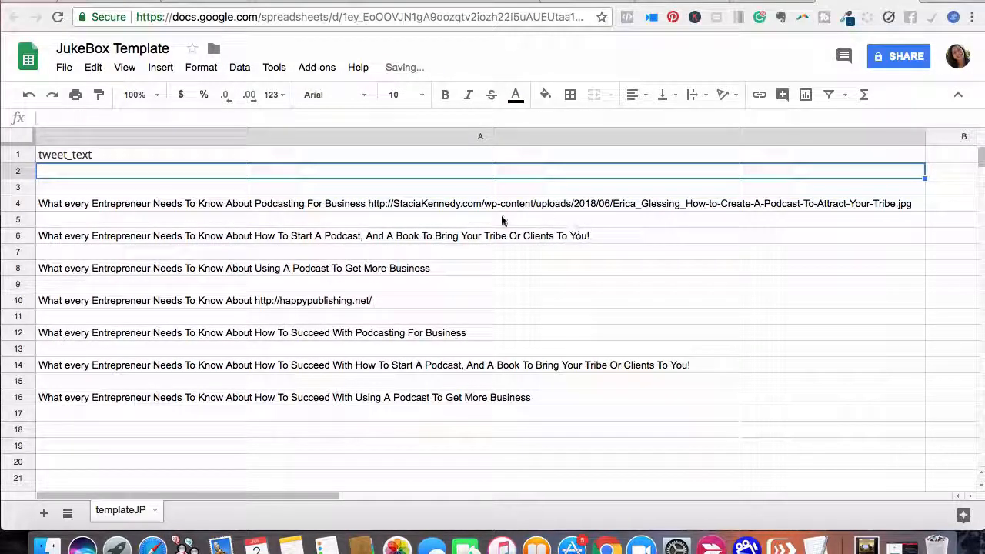
Step: Copy the image URL from the end of A4 and append it to the headlines in A6 and A8
left_click(368, 204)
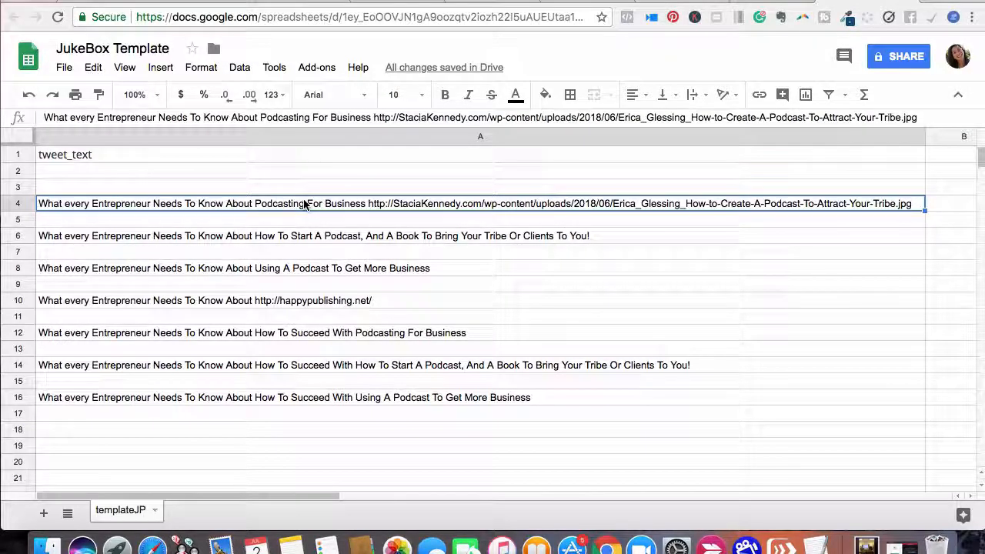
double_click(368, 203)
left_click_drag(369, 203, 695, 223)
key("ctrl+c")
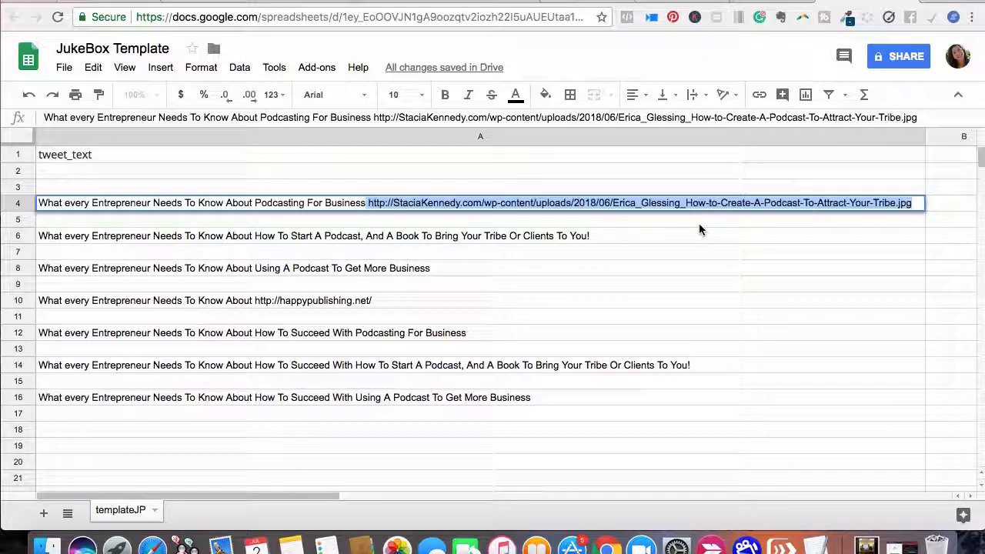
left_click(625, 235)
double_click(625, 235)
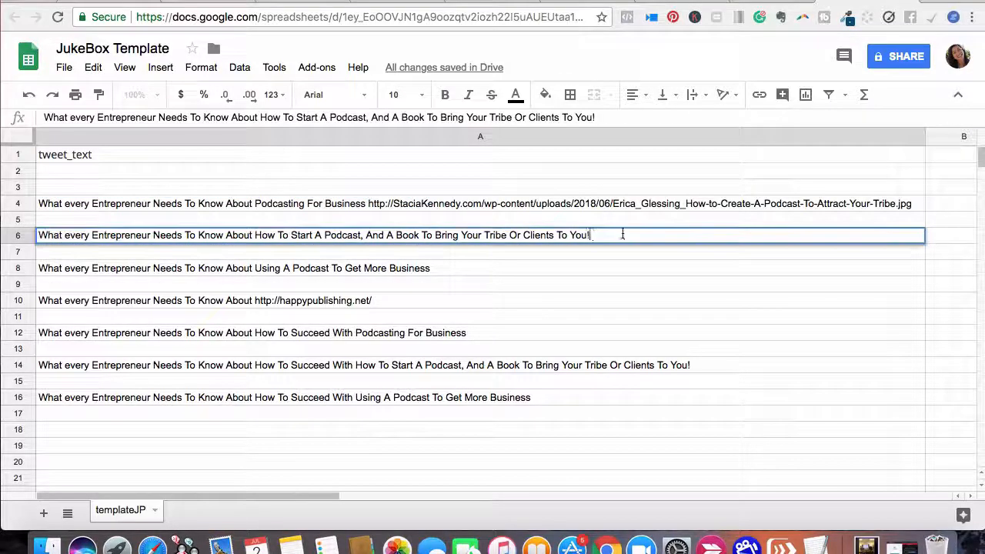
key("ctrl+v")
left_click(439, 282)
double_click(436, 269)
key("ctrl+v")
double_click(445, 301)
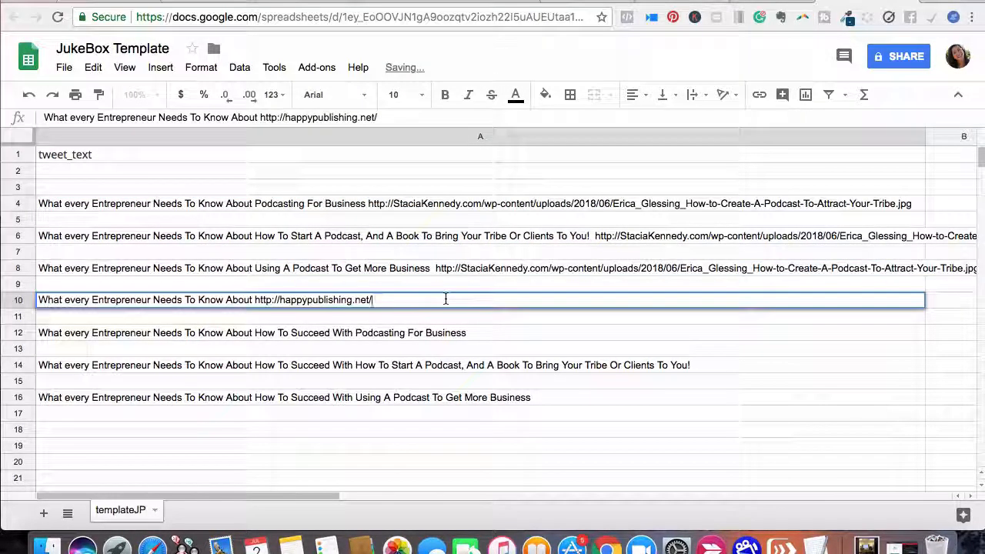
key("BackSpace")
key("BackSpace")
key("BackSpace")
key("BackSpace")
key("BackSpace")
key("BackSpace")
key("BackSpace")
key("BackSpace")
key("BackSpace")
key("BackSpace")
key("BackSpace")
key("BackSpace")
key("BackSpace")
key("BackSpace")
key("BackSpace")
key("BackSpace")
key("BackSpace")
key("BackSpace")
key("BackSpace")
key("BackSpace")
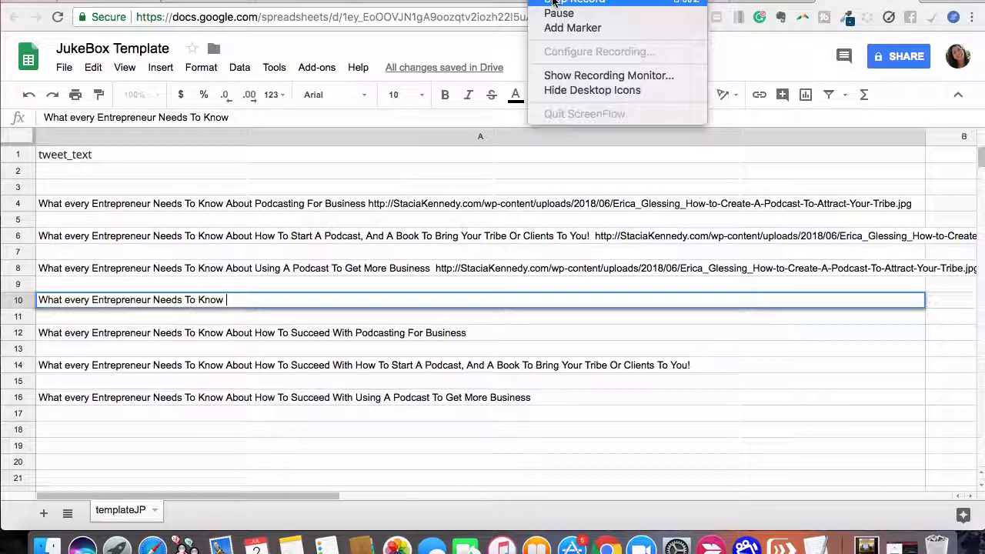
left_click(559, 13)
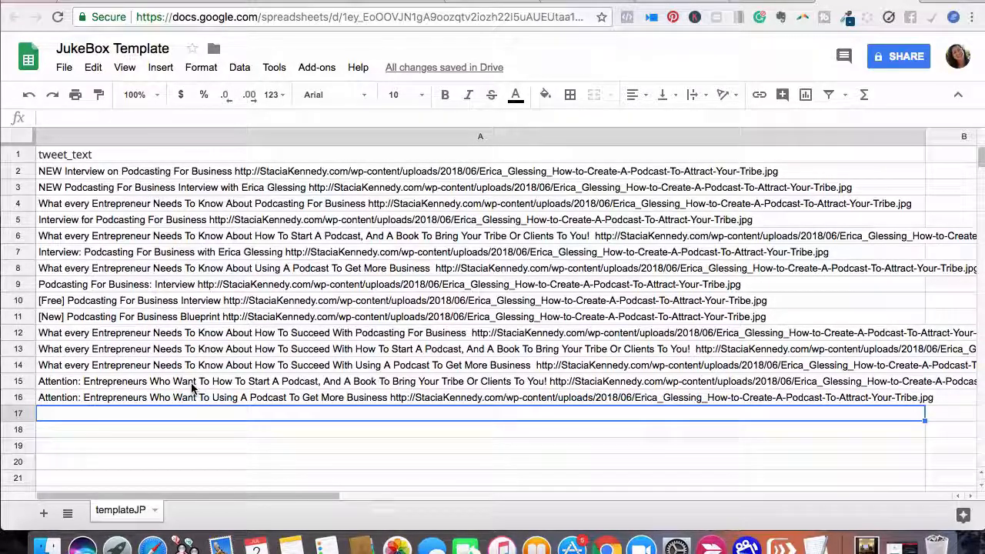
Step: Download the sheet as comma-separated values to the Desktop, adding " - " and the guest's first name to the file name "JukeBox Template - templateJP"
left_click(64, 67)
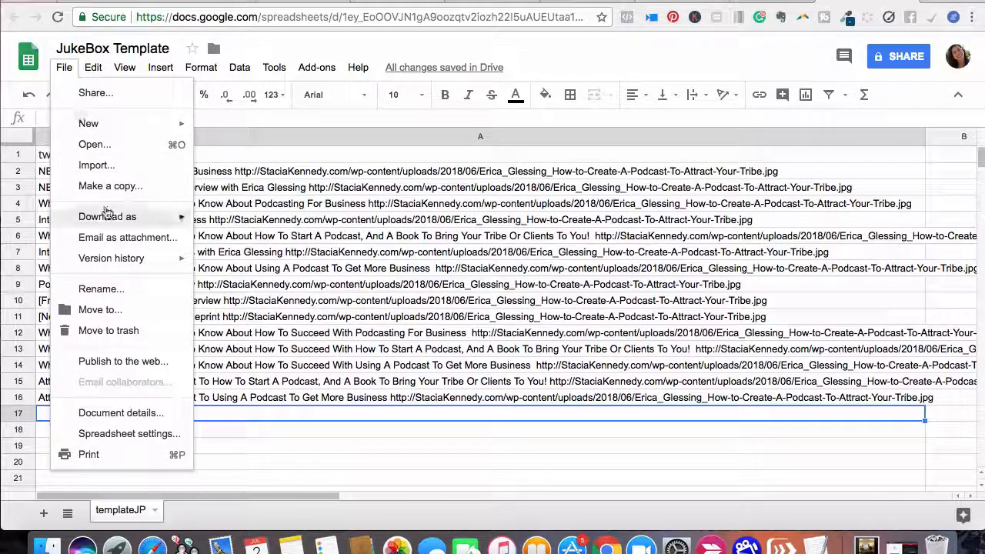
mouse_move(110, 216)
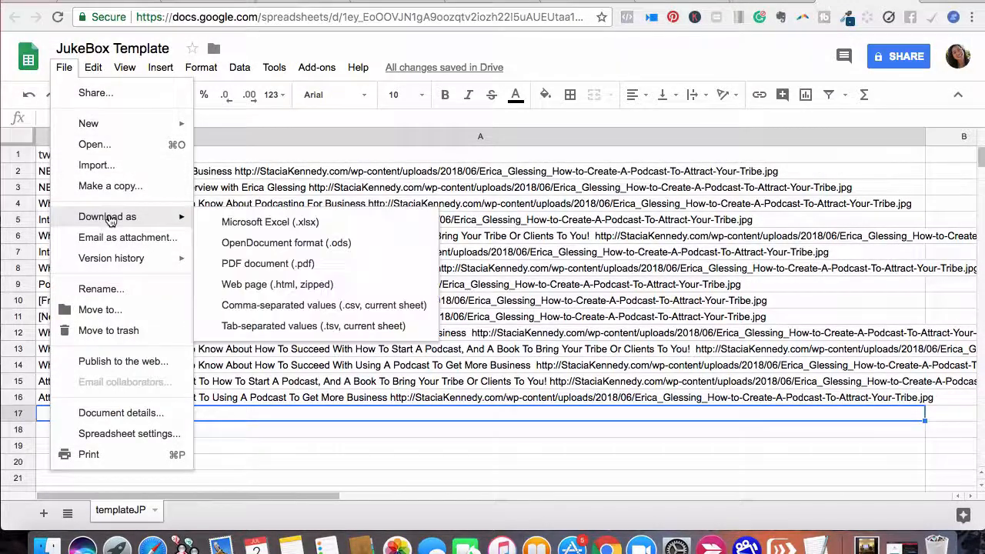
left_click(285, 306)
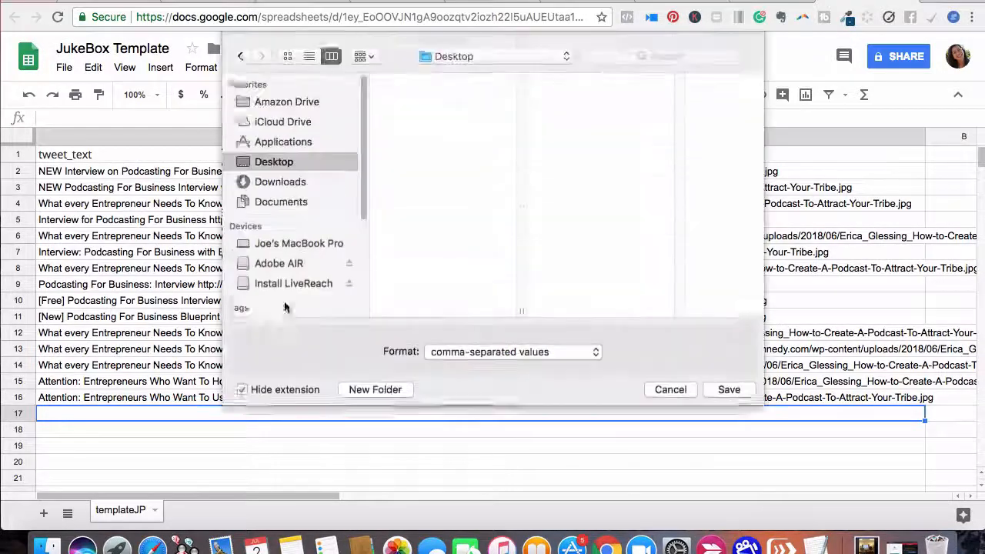
left_click(569, 58)
type("- G")
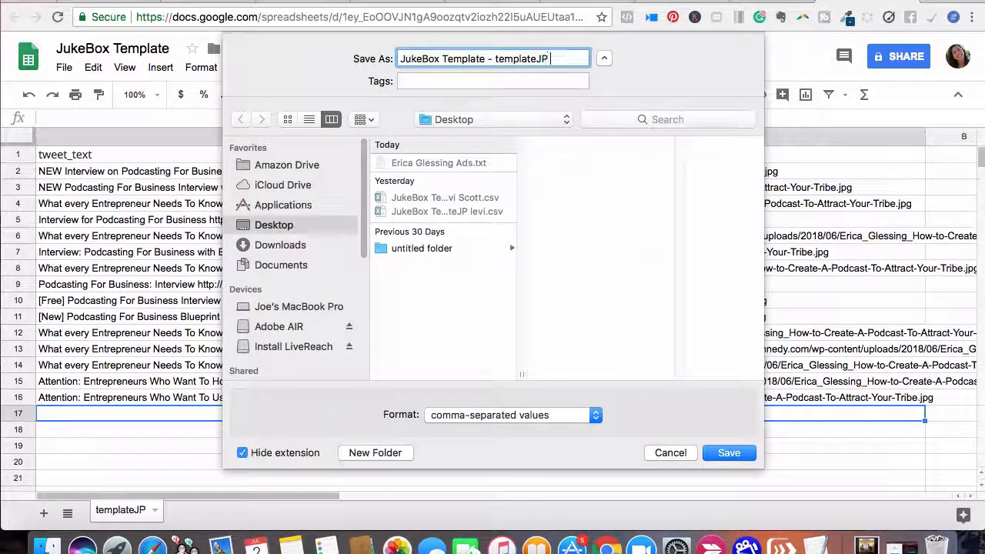
key("BackSpace")
type("E")
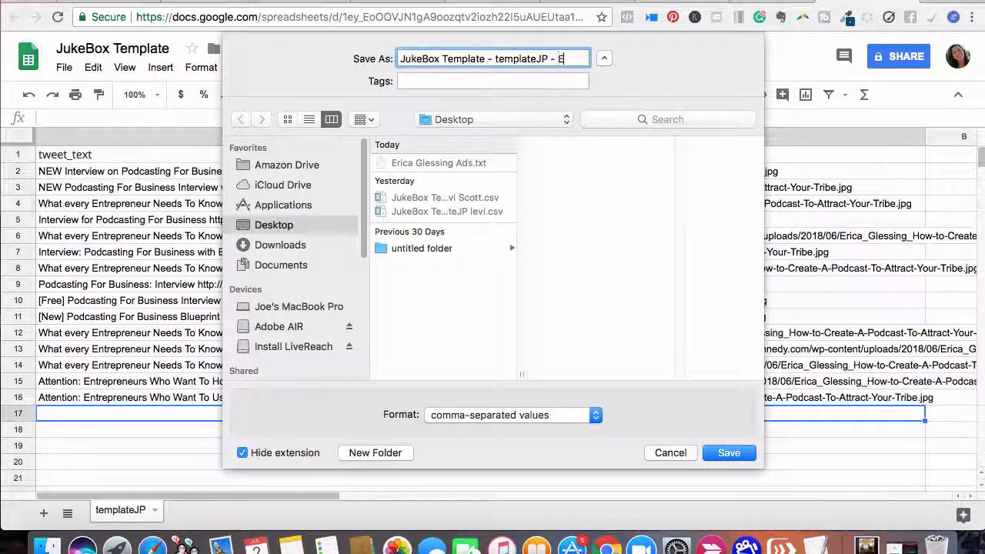
type("rica")
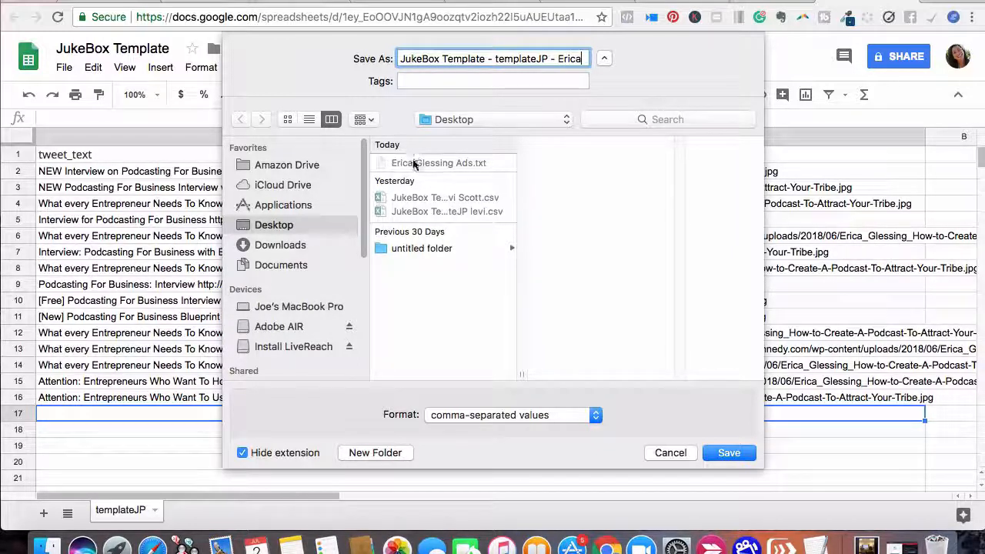
left_click(725, 453)
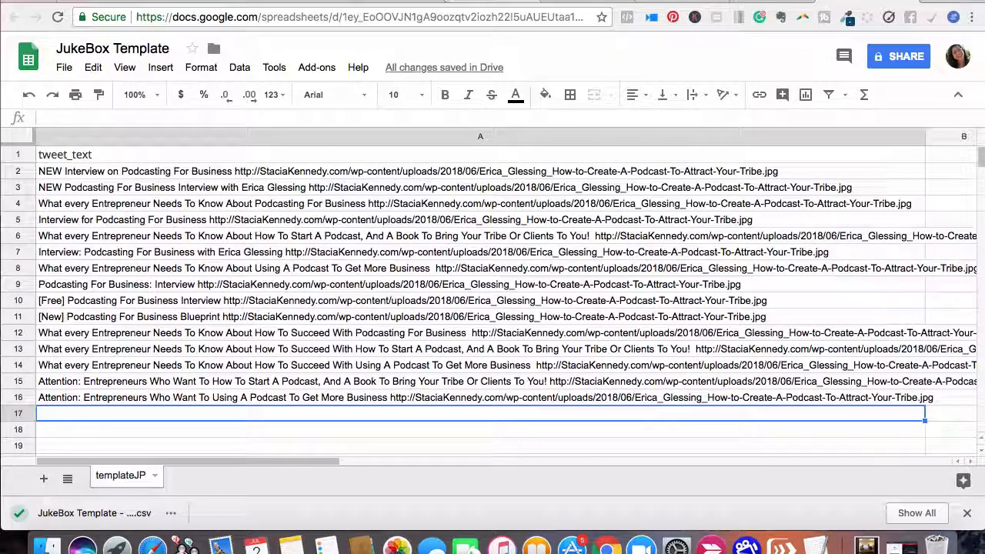
Step: Switch to Social Jukebox and upload the guest's newly saved JukeBox Template CSV from the Desktop to the podcast jukebox
left_click(408, 1)
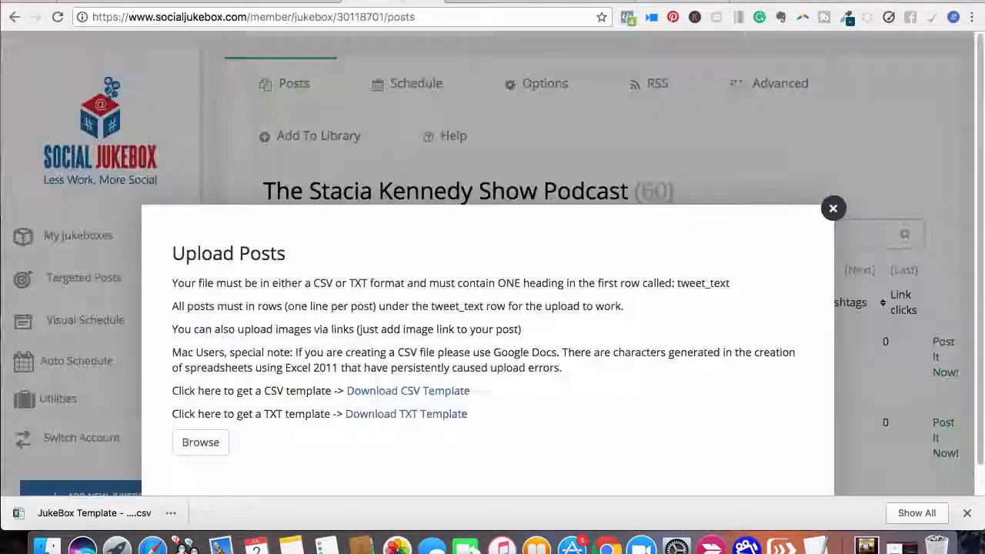
left_click(206, 445)
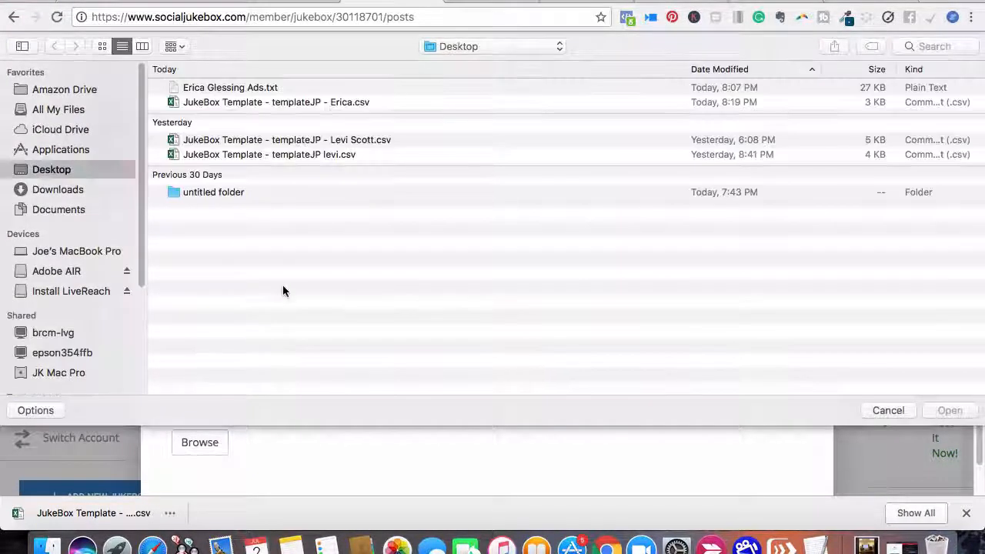
left_click(285, 102)
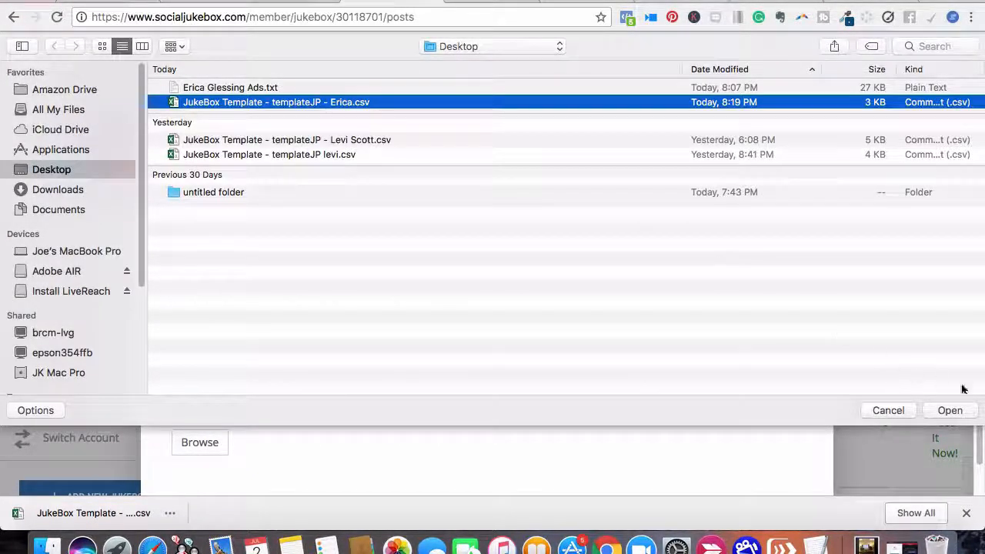
left_click(951, 410)
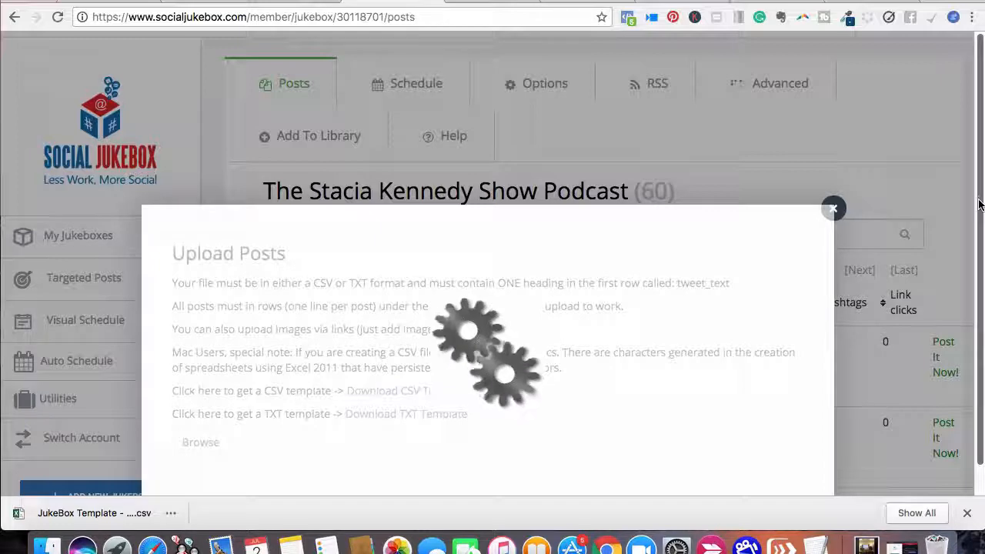
Step: Dismiss the browser's download notice and sort the jukebox's posts by creation date, newest first
left_click(967, 513)
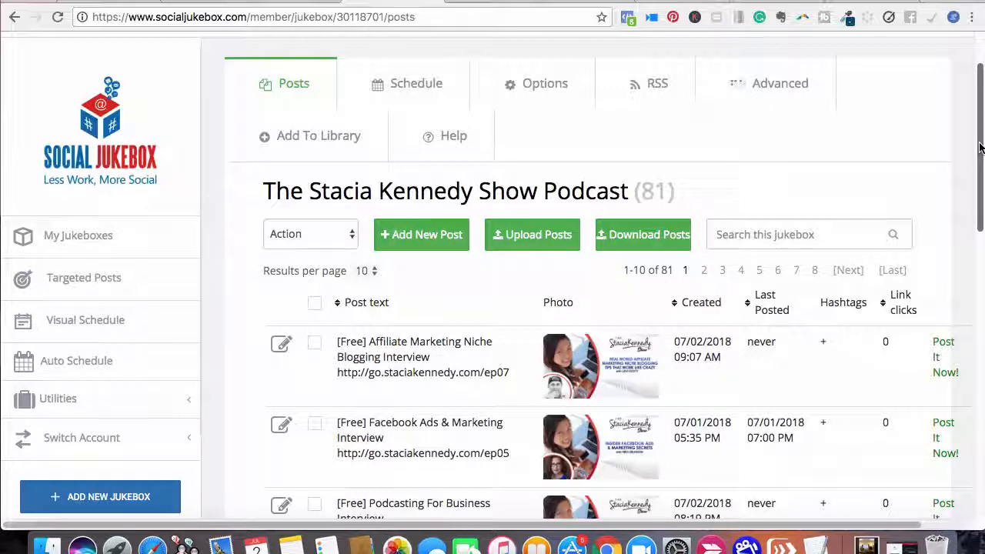
left_click(701, 305)
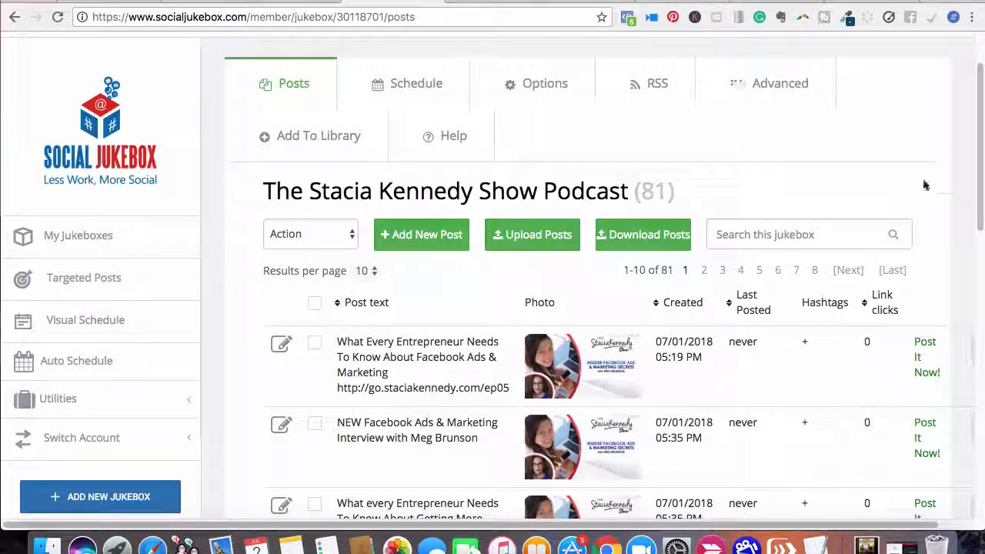
left_click(683, 302)
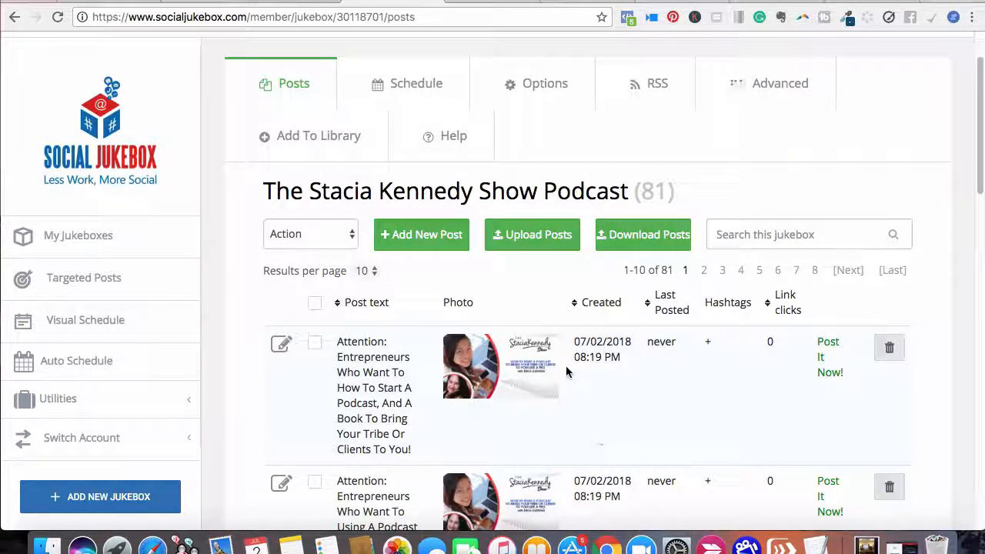
scroll(981, 183, "down", 2)
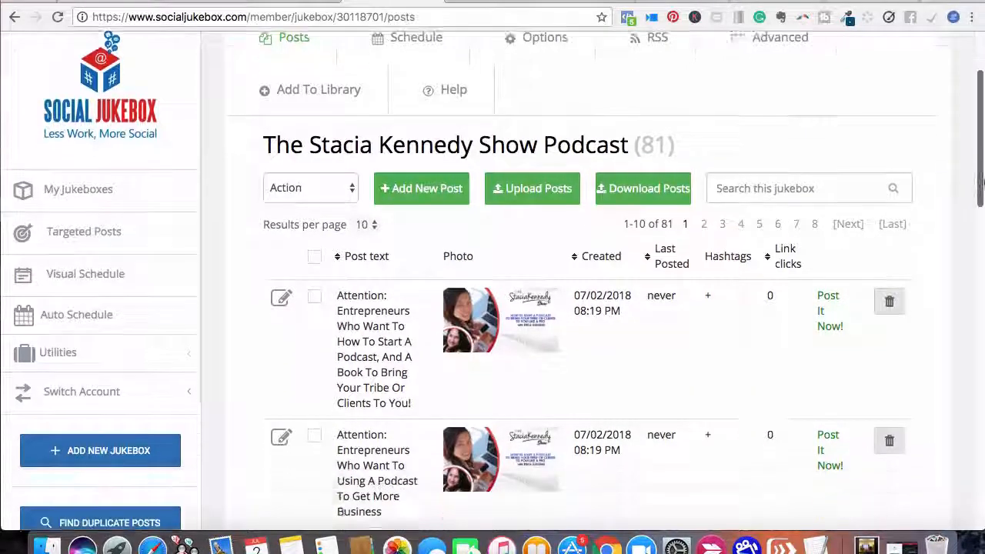
left_click_drag(981, 183, 982, 396)
left_click_drag(981, 414, 982, 263)
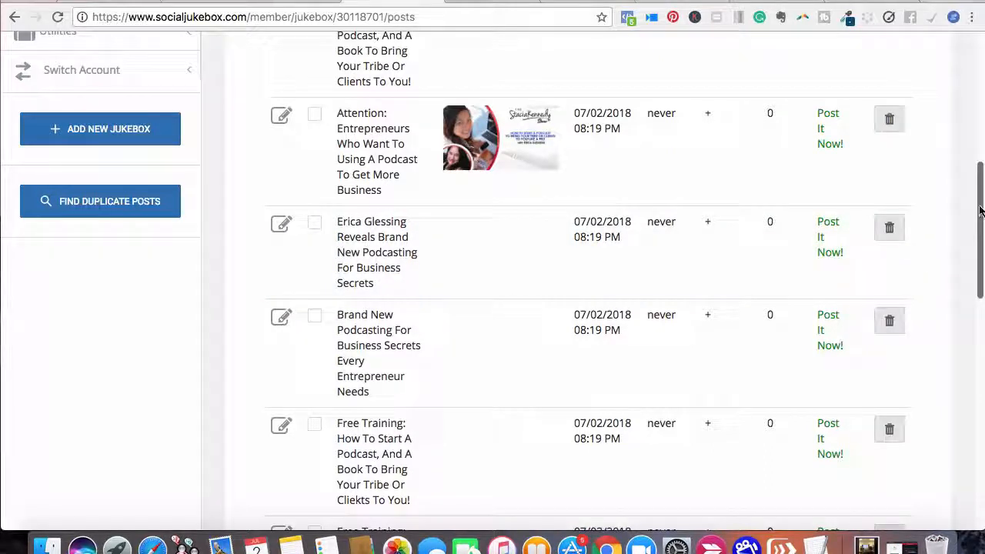
left_click_drag(981, 213, 970, 132)
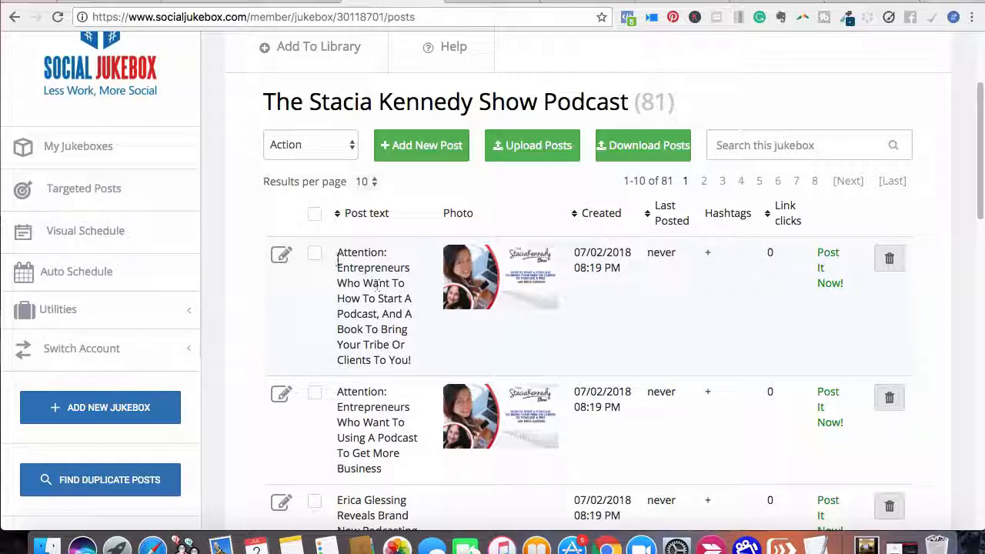
left_click(282, 254)
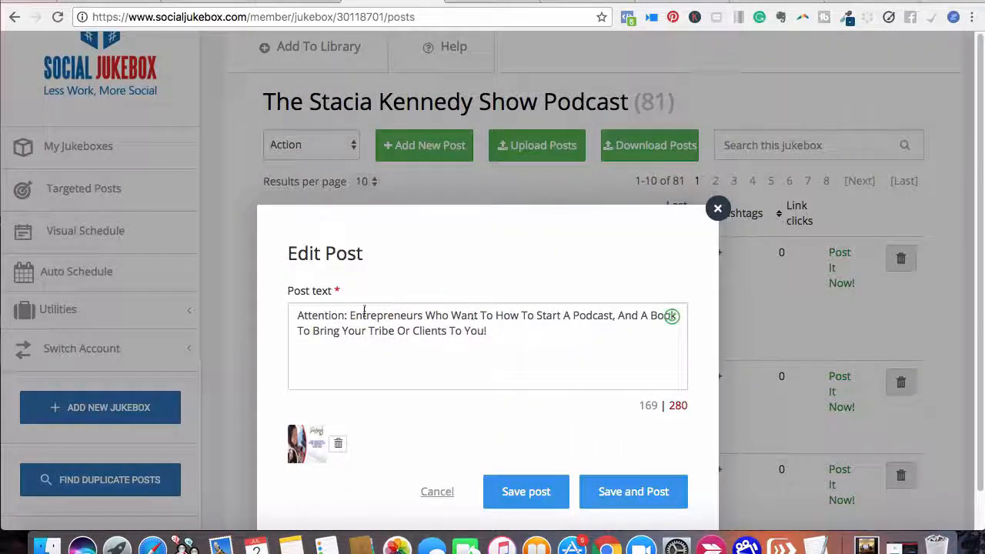
left_click(533, 331)
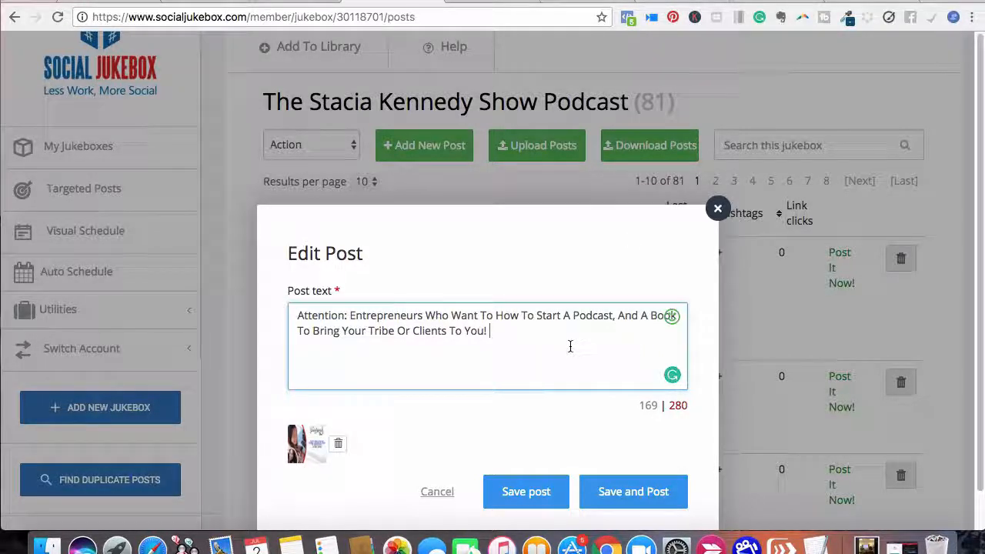
type("http://gp")
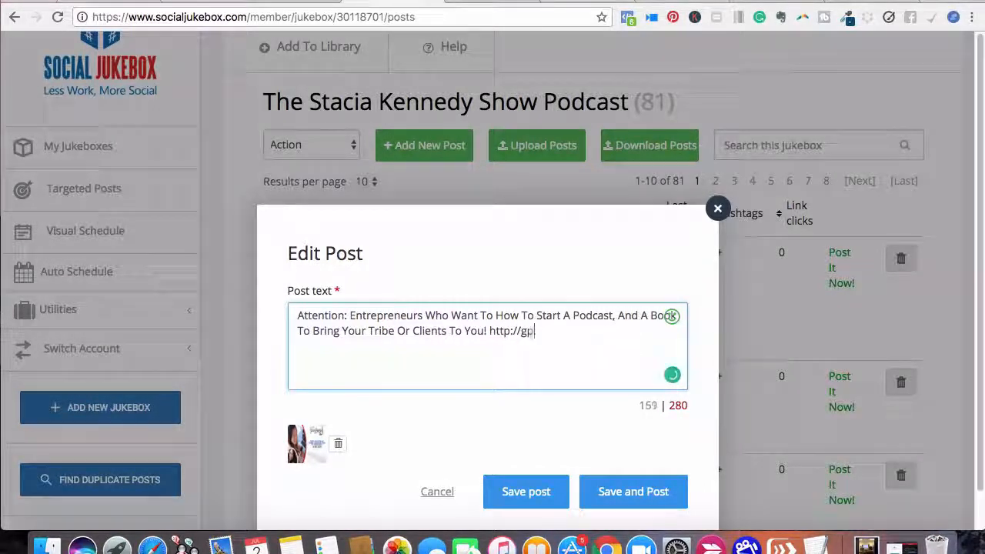
key("BackSpace")
type("o")
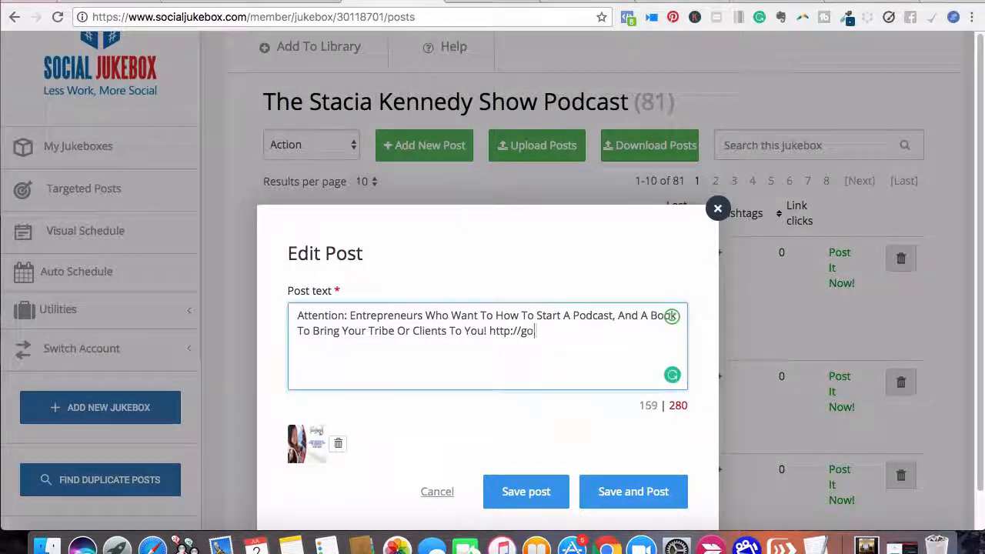
type(".staciakenend")
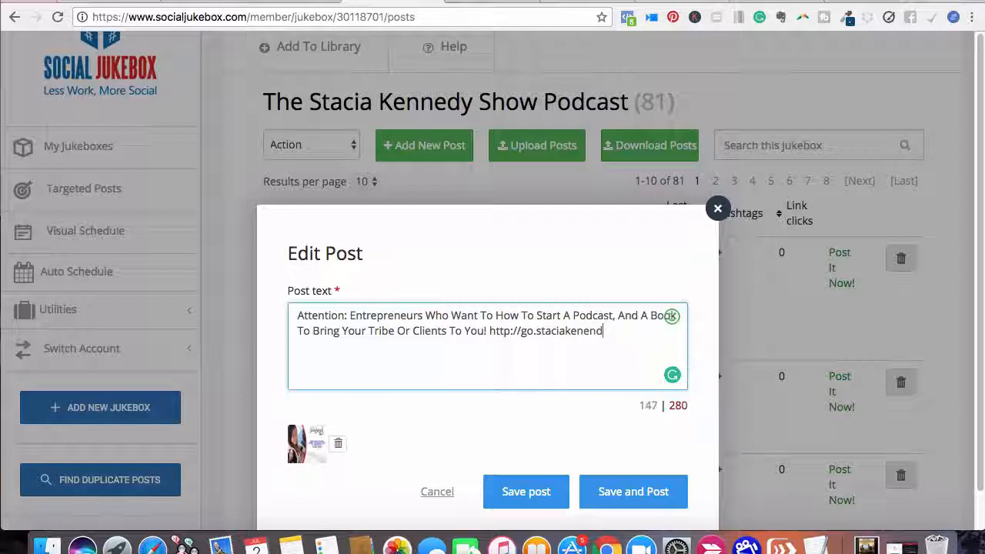
key("BackSpace")
key("BackSpace")
key("BackSpace")
type("nedy.c")
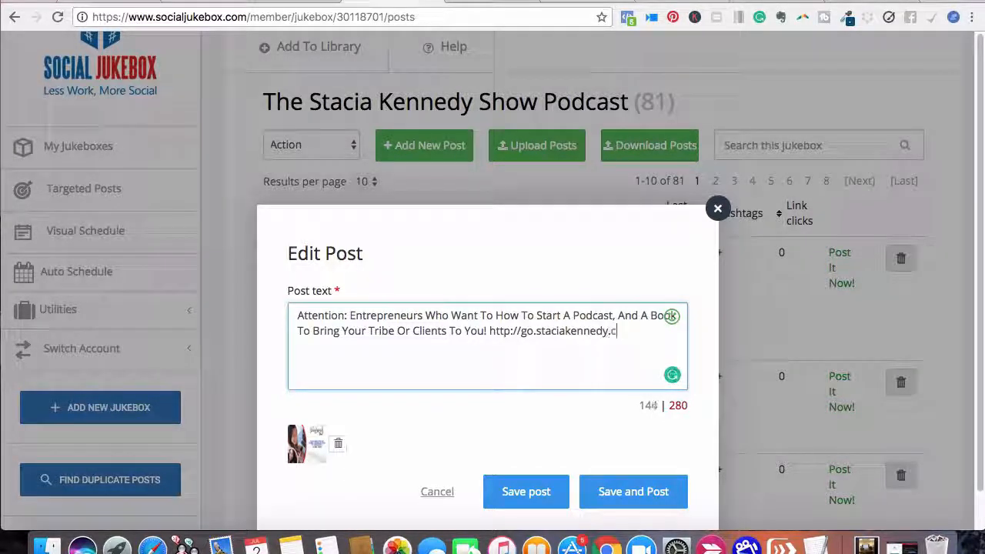
type("om/")
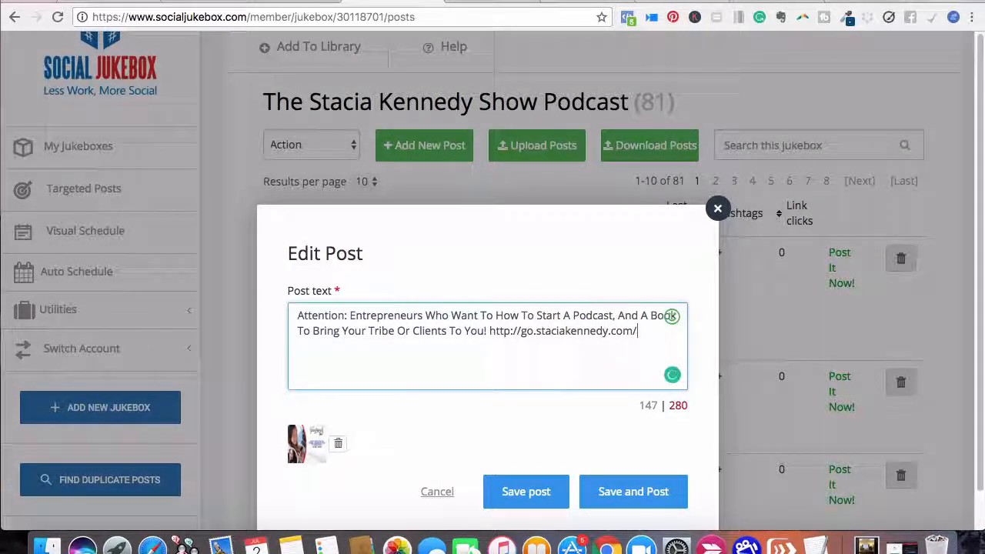
type("ep0")
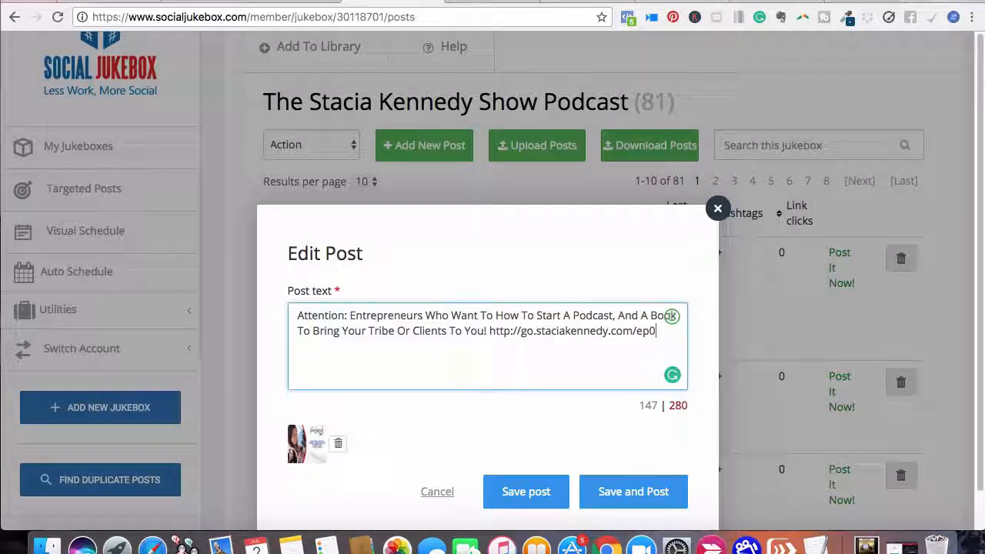
type("6")
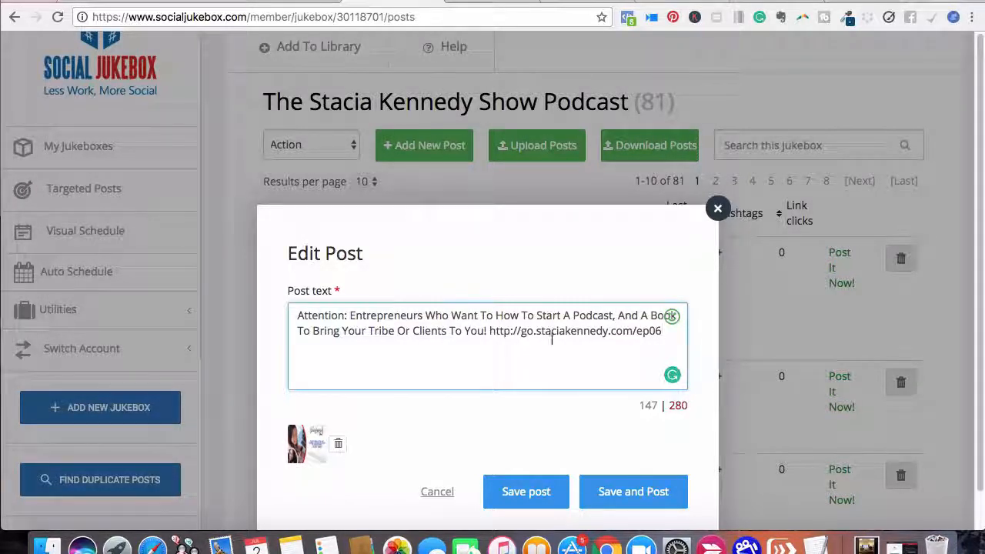
Step: Copy the episode link from the post text for reuse and save the edited post without publishing it
left_click_drag(488, 332, 659, 347)
key("super+c")
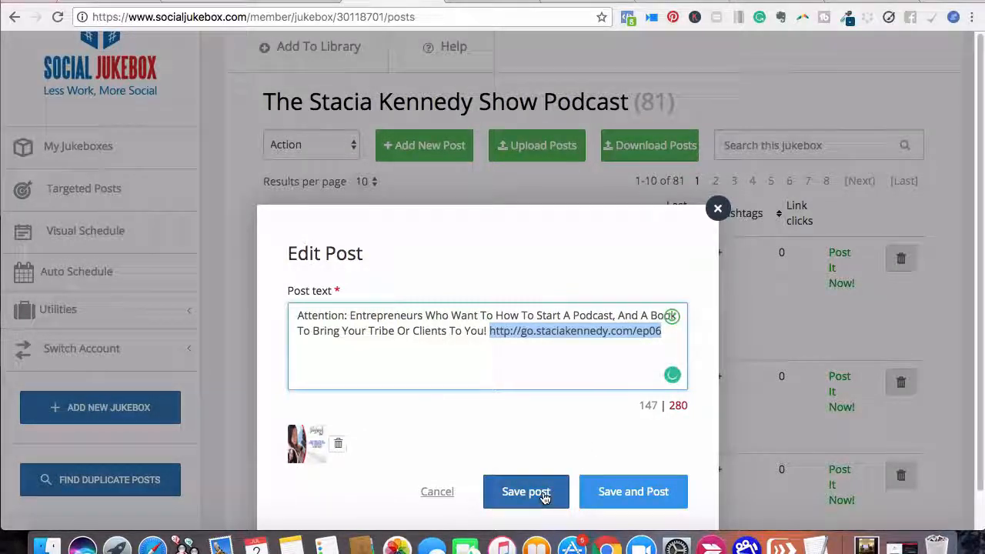
left_click(539, 492)
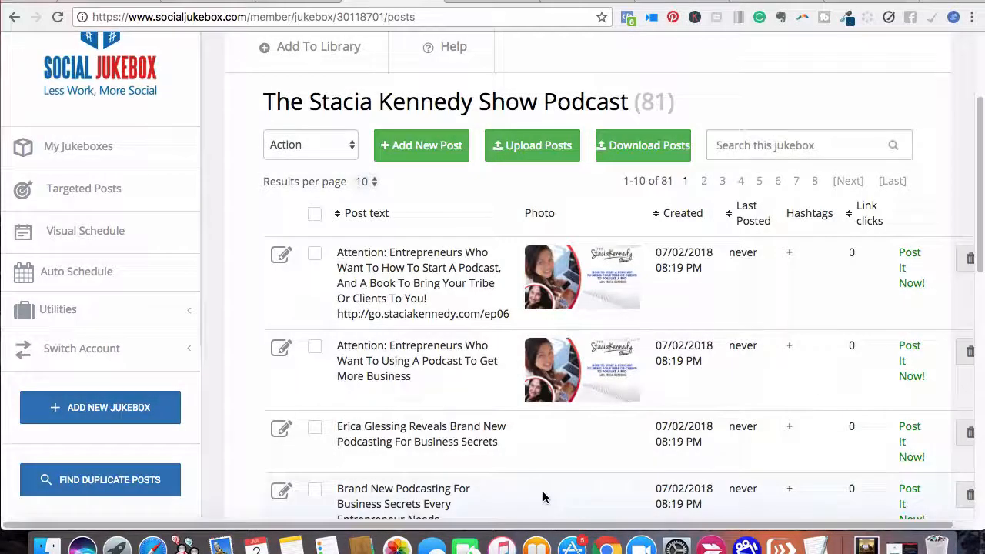
Step: Append the copied ep06 link to the "Attention: Entrepreneurs Who Want To Using A Podcast To Get More Business" post and save it
left_click(281, 349)
left_click(453, 345)
type("http://go.staciakennedy.com/ep36")
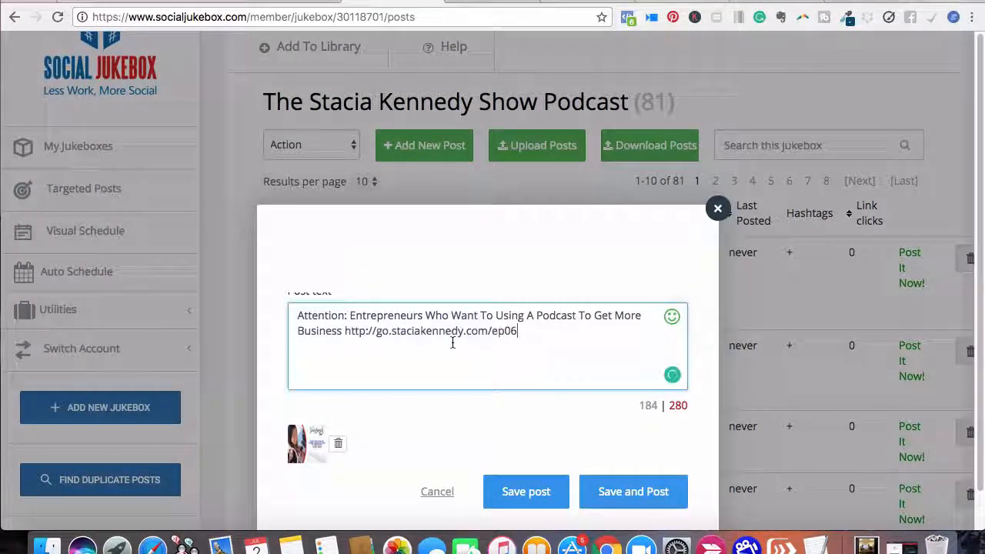
left_click(526, 495)
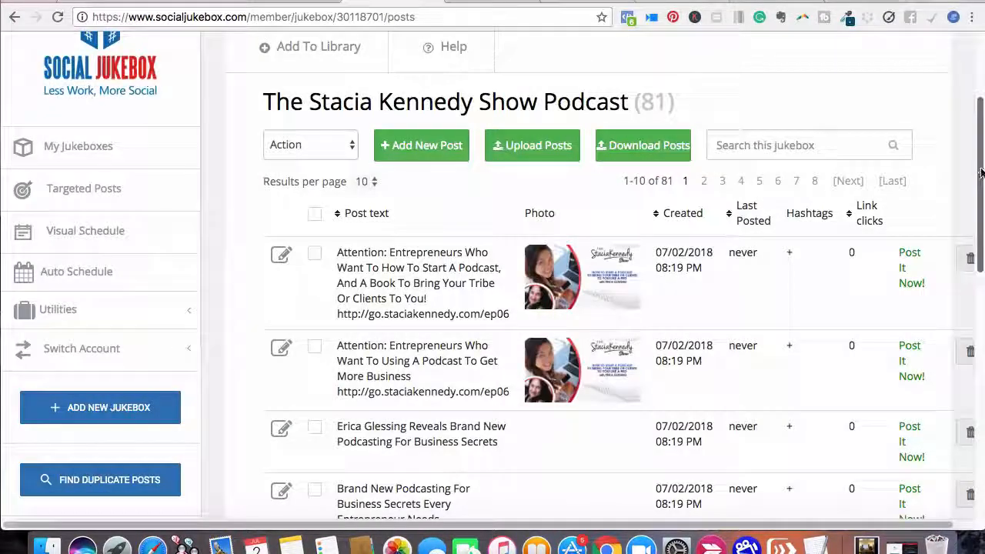
Step: Add the ep06 link and the guest's "How to Create A Podcast To Attract Your Tribe" JPEG to the "Reveals Brand New Podcasting" post and save
scroll(871, 197, "down", 5)
left_click(282, 213)
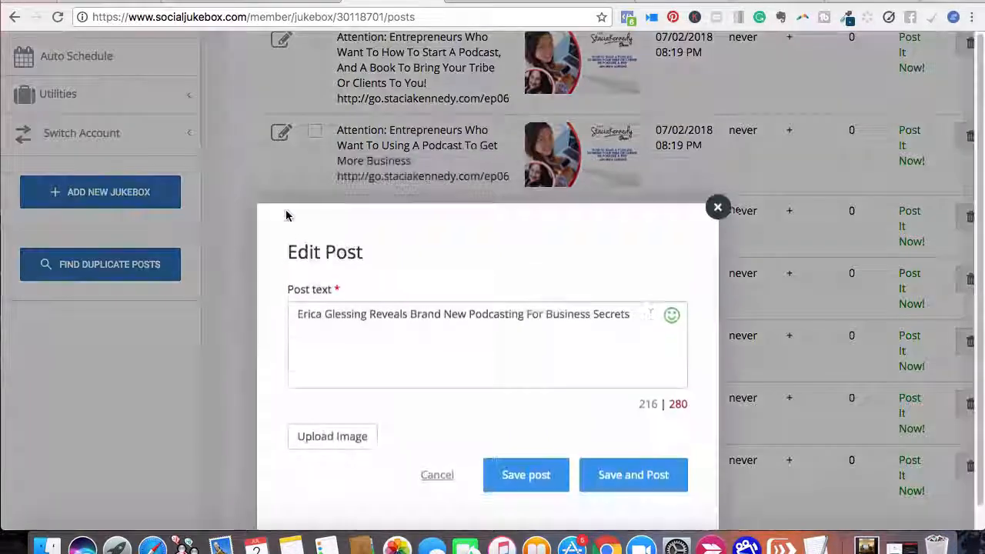
left_click(647, 316)
key("super+v")
left_click(356, 436)
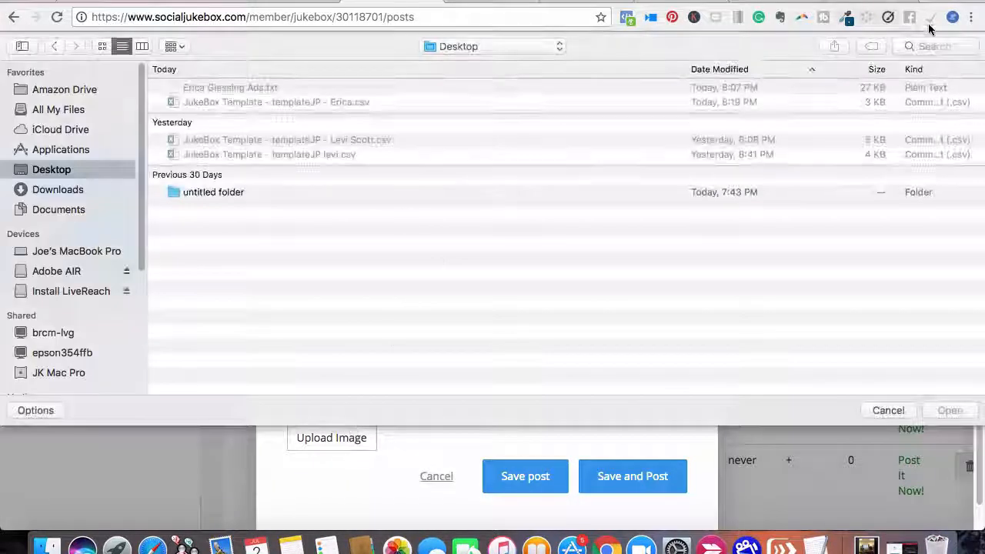
left_click(932, 48)
type("erica")
double_click(831, 111)
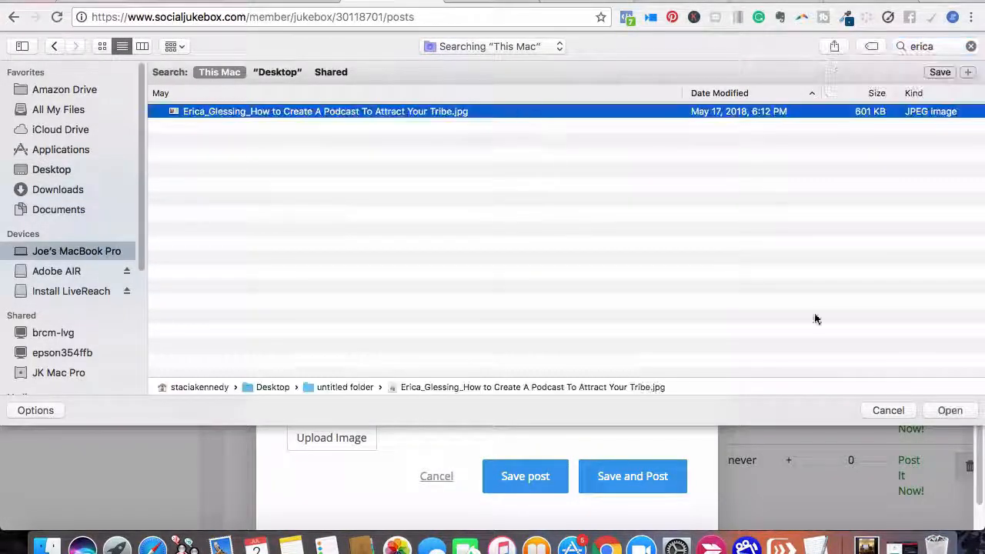
left_click(512, 491)
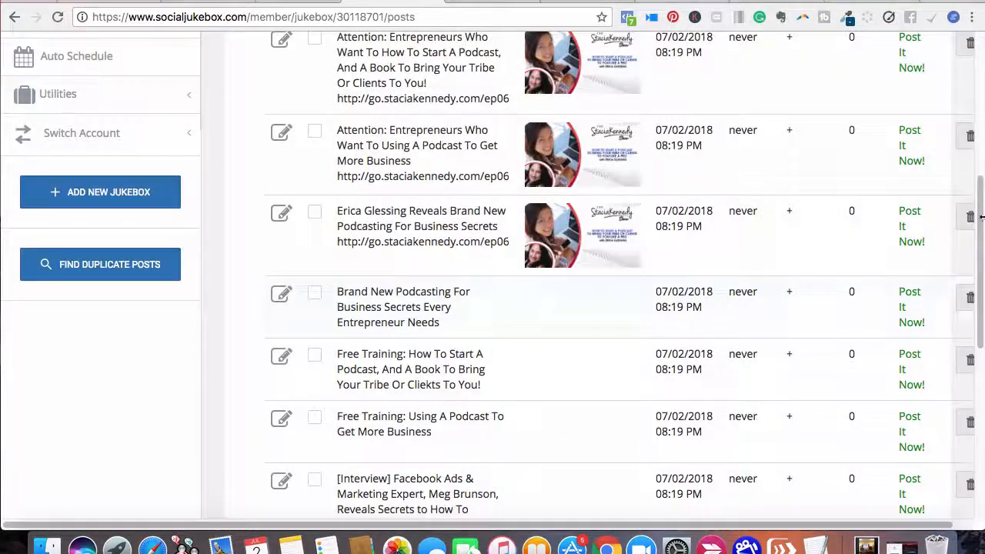
Step: Attach the guest's "How to Create A Podcast To Attract Your Tribe" JPEG to the "Brand New Podcasting For Business Secrets Every Entrepreneur Needs" post
left_click(283, 292)
left_click(332, 437)
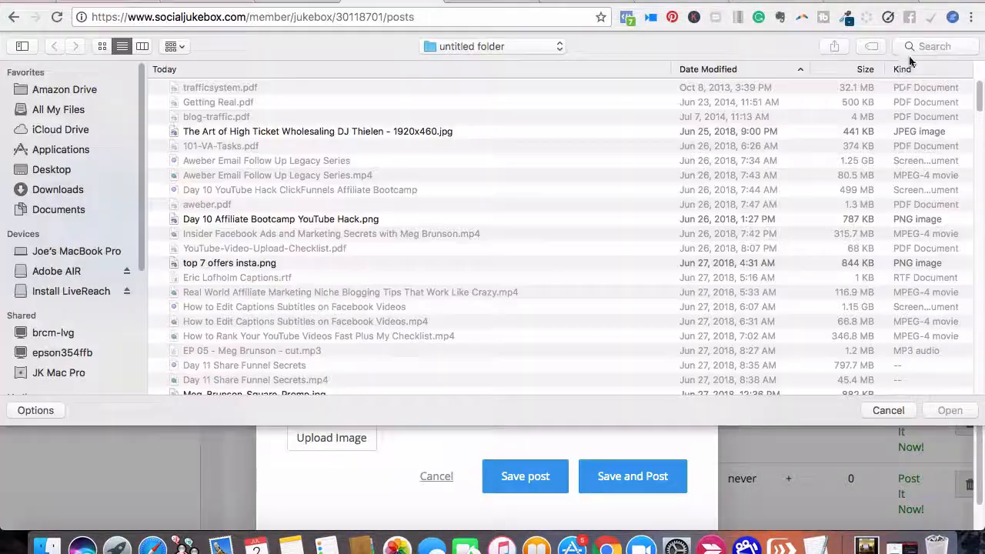
left_click(931, 46)
type("erica")
double_click(434, 110)
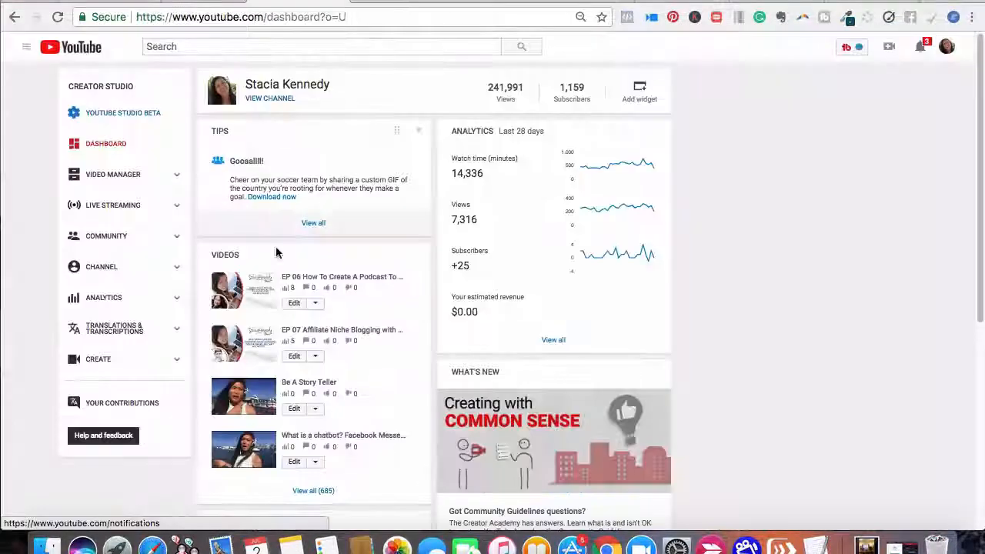
Step: Switch to YouTube Creator Studio and copy the video URL of "EP 06 How To Create A Podcast To Attract Your Tribe"
left_click(308, 277)
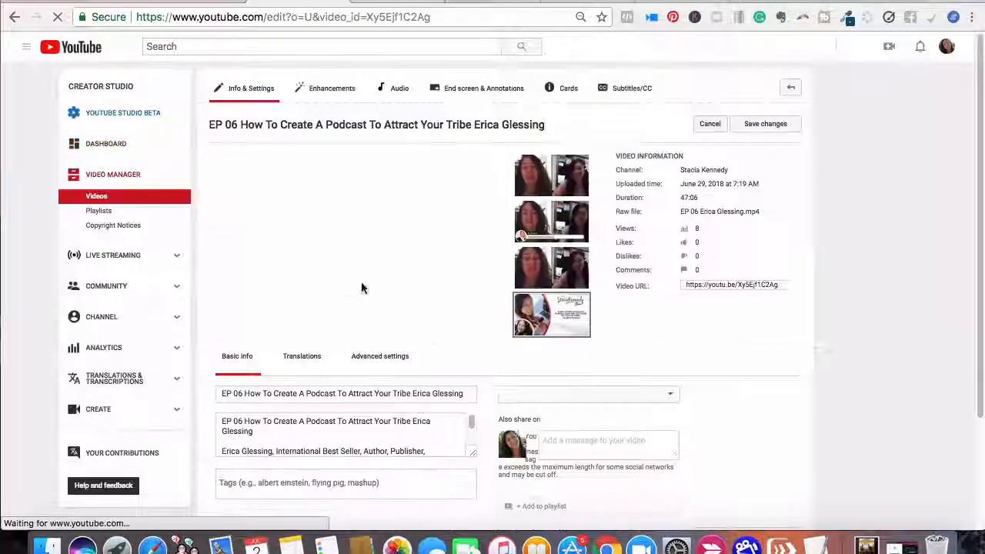
left_click(764, 286)
key("super+c")
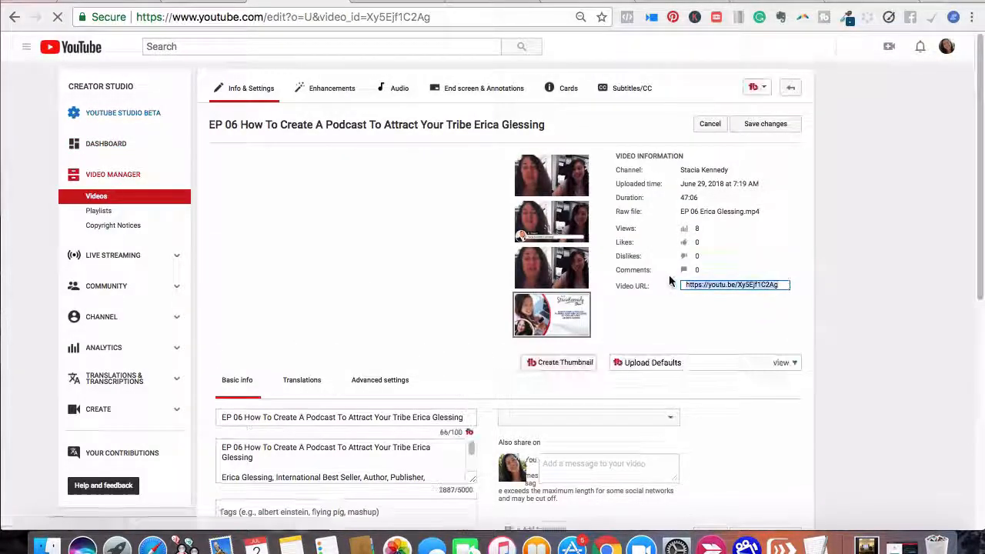
left_click(841, 1)
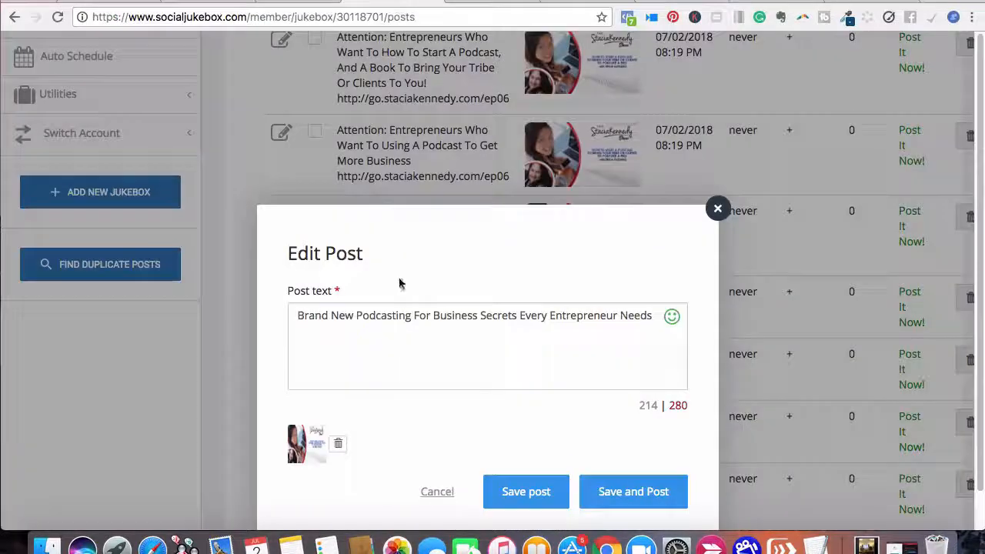
left_click(654, 315)
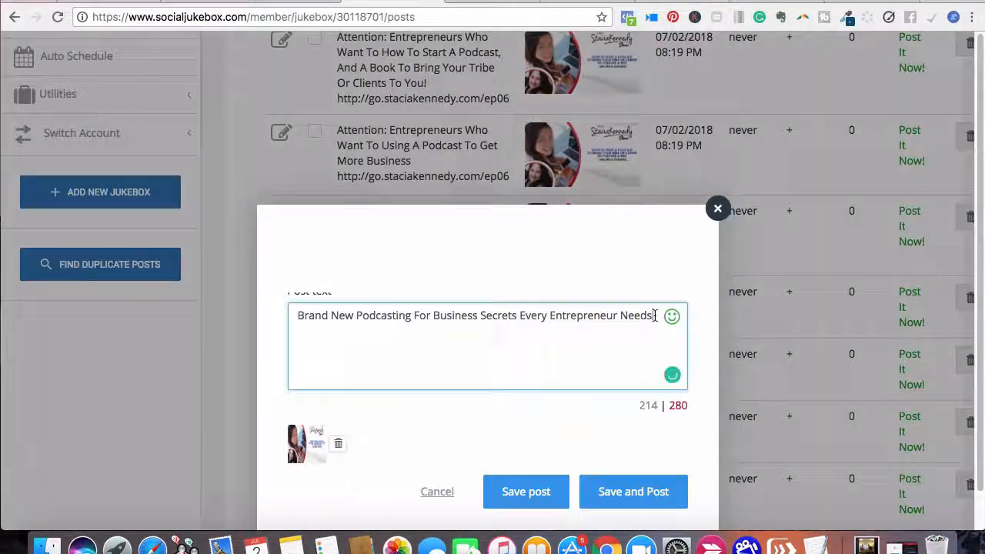
key("Return")
key("super+v")
left_click(526, 502)
left_click(281, 375)
left_click(376, 332)
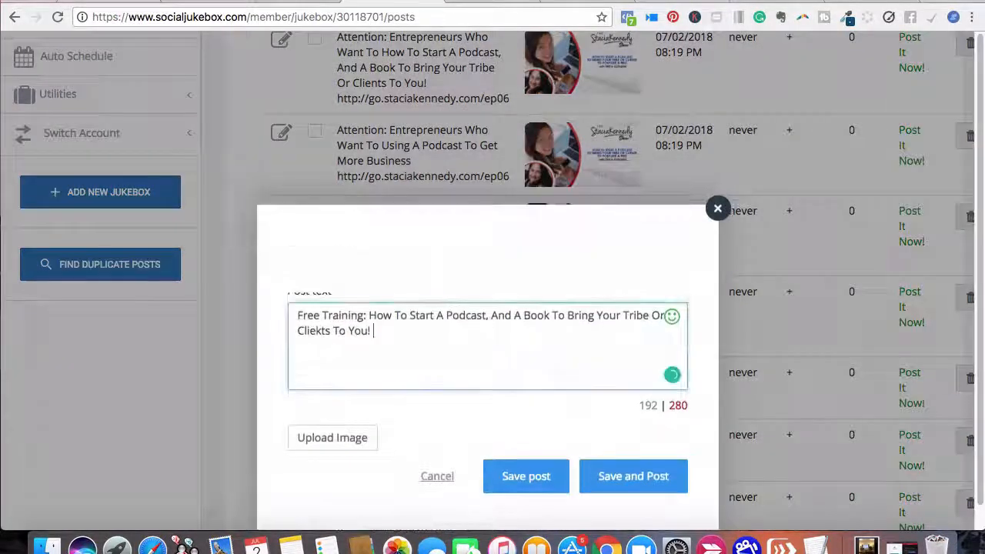
key("super+v")
left_click(334, 437)
left_click(935, 45)
type("erica")
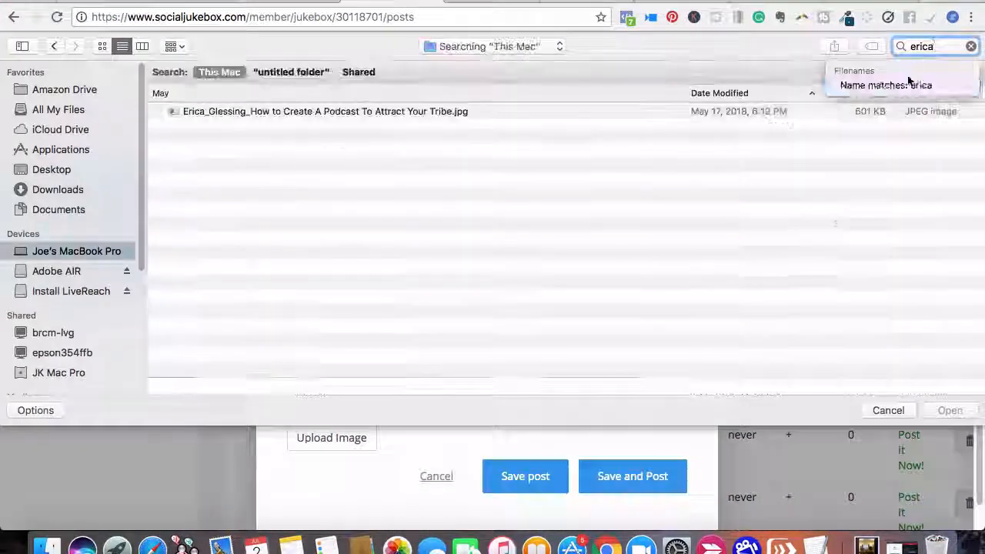
left_click(620, 119)
left_click(950, 410)
Step: Correct the misspelled "Cliekts" to "Clients" in the post text and save the post
right_click(313, 330)
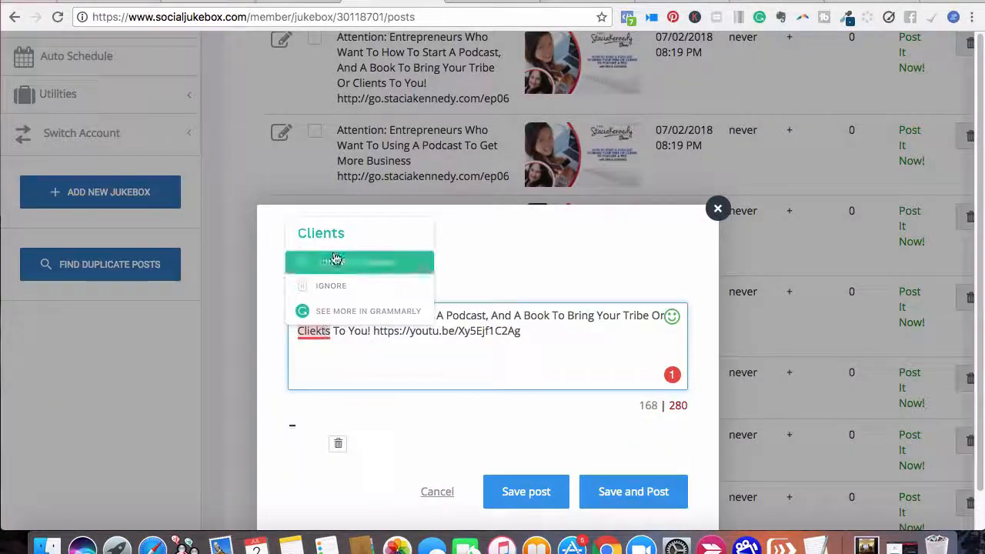
left_click(330, 260)
left_click(530, 490)
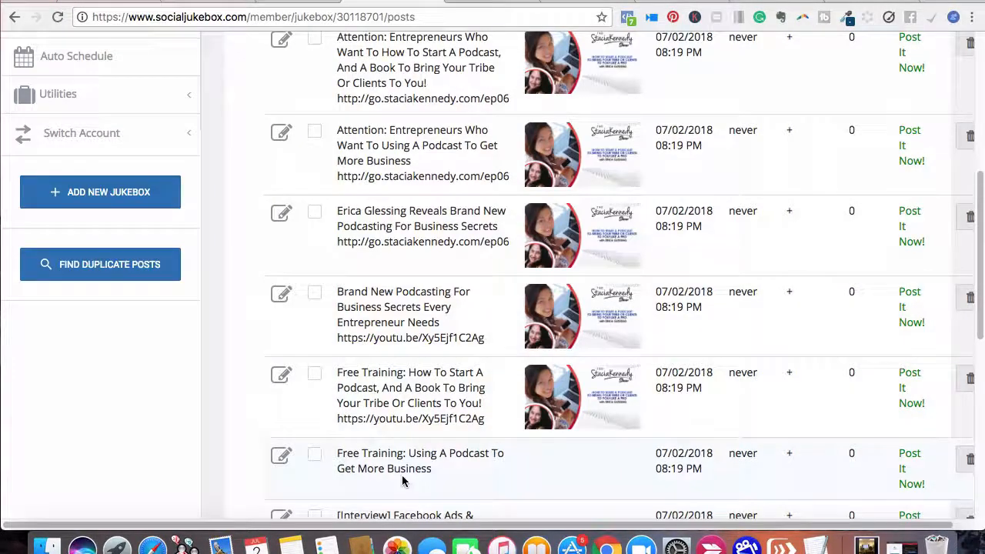
scroll(982, 297, "down", 5)
left_click_drag(983, 296, 982, 333)
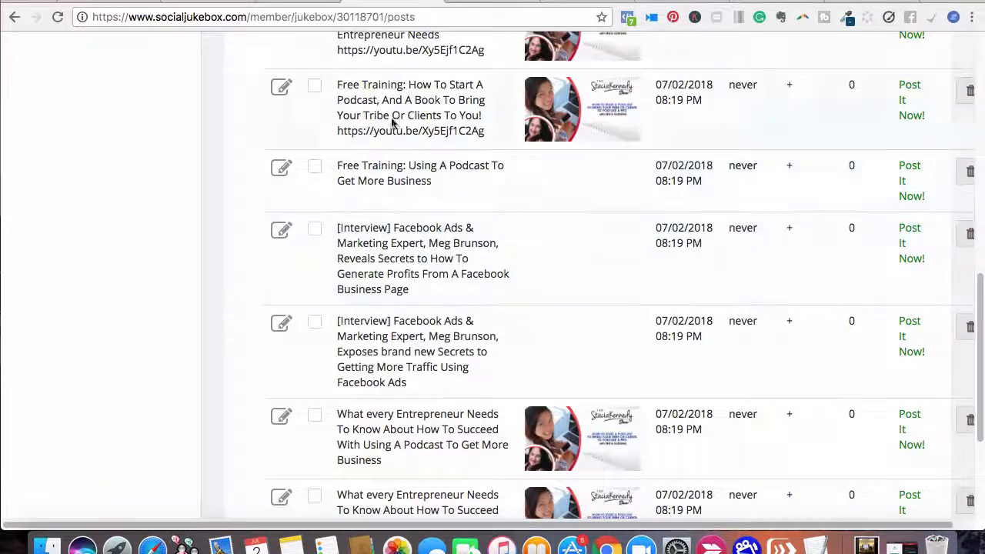
left_click(537, 0)
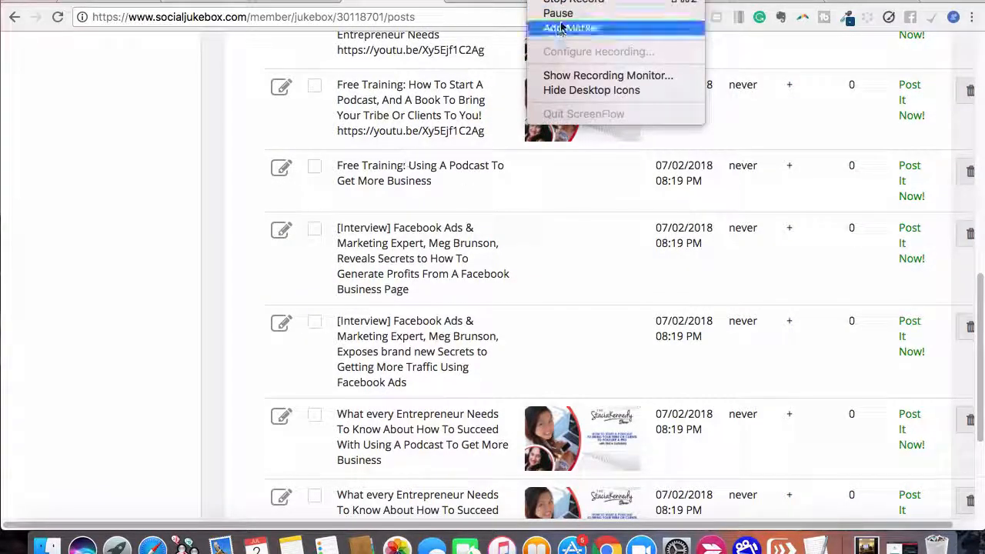
left_click(571, 28)
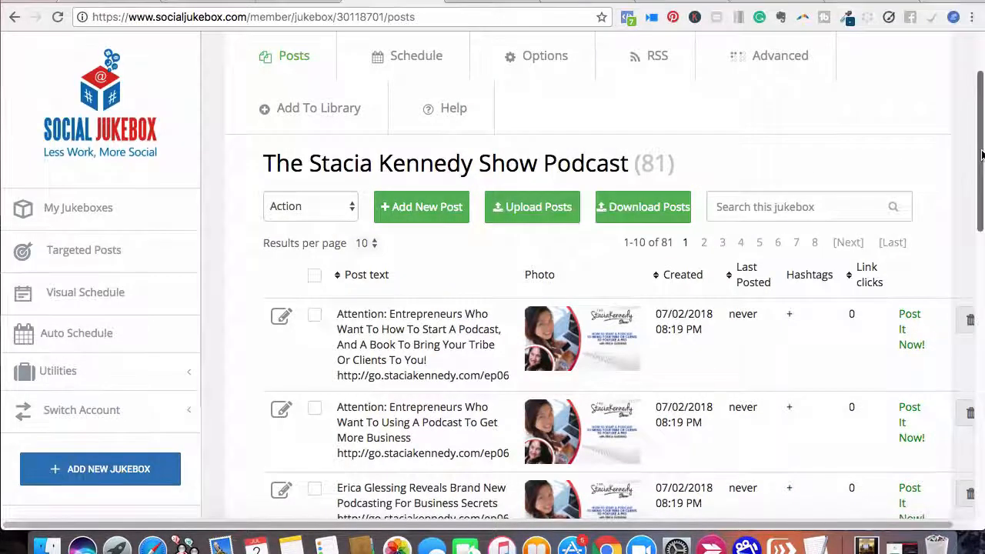
left_click_drag(982, 156, 932, 157)
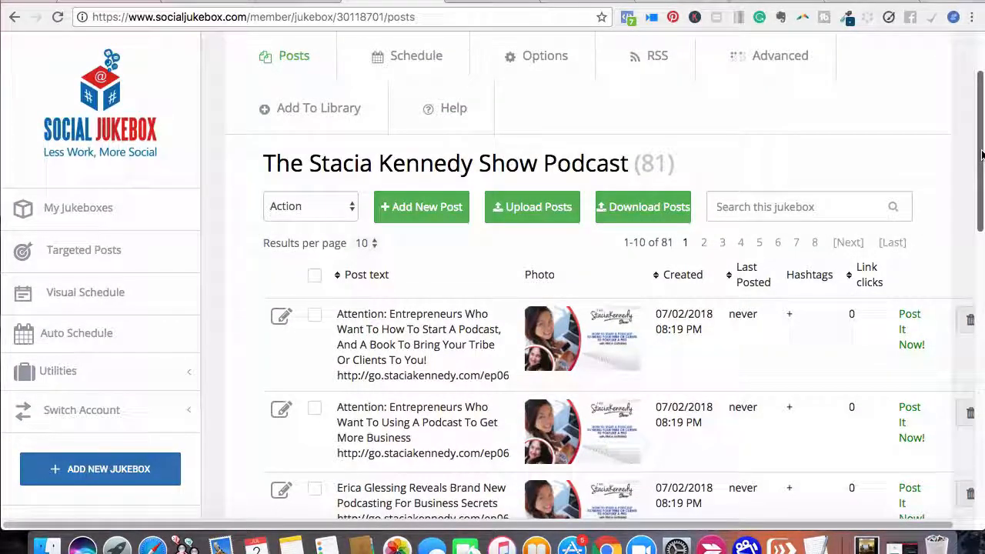
left_click_drag(981, 157, 942, 150)
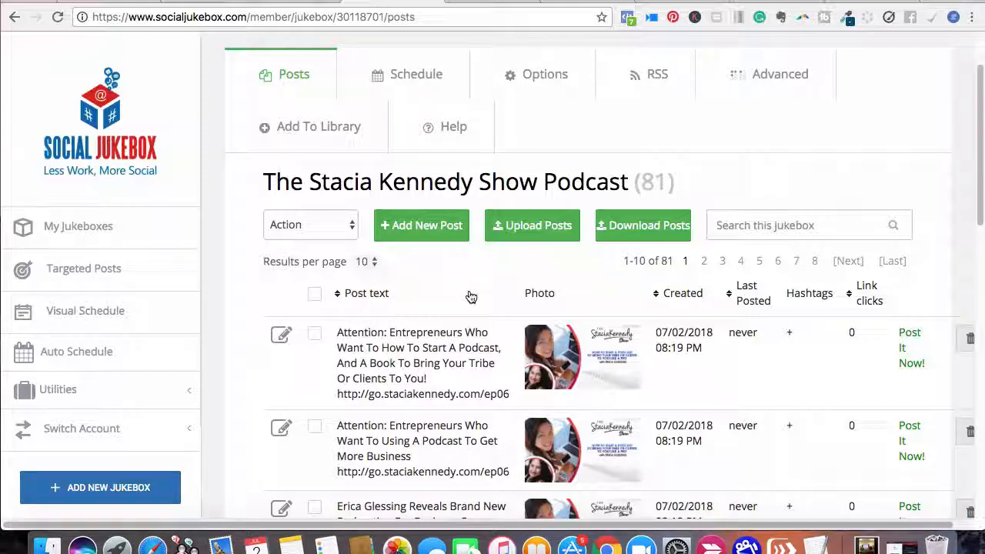
Step: Review the podcast jukebox's posting schedule, return to its posts, and view the library creation form before closing it unsaved
left_click(414, 90)
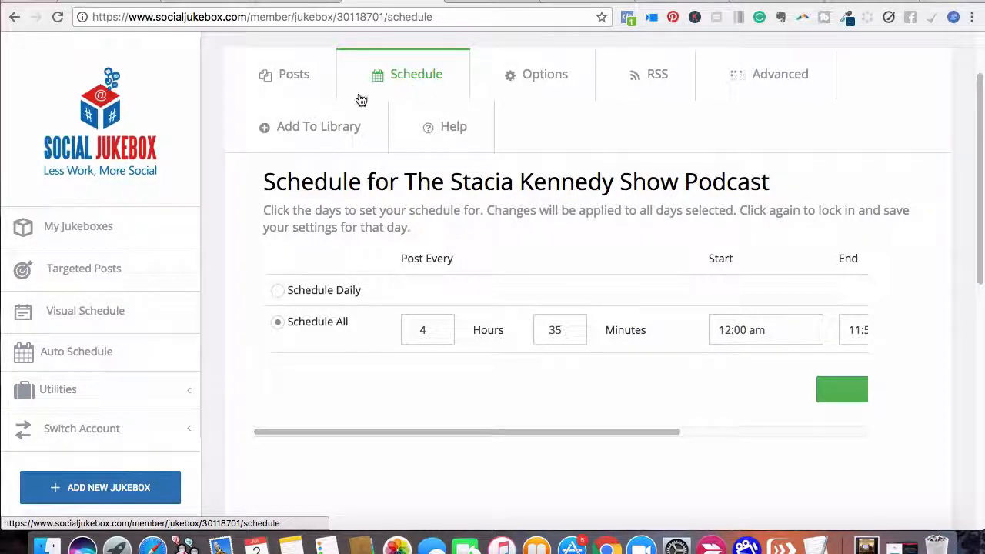
left_click(300, 92)
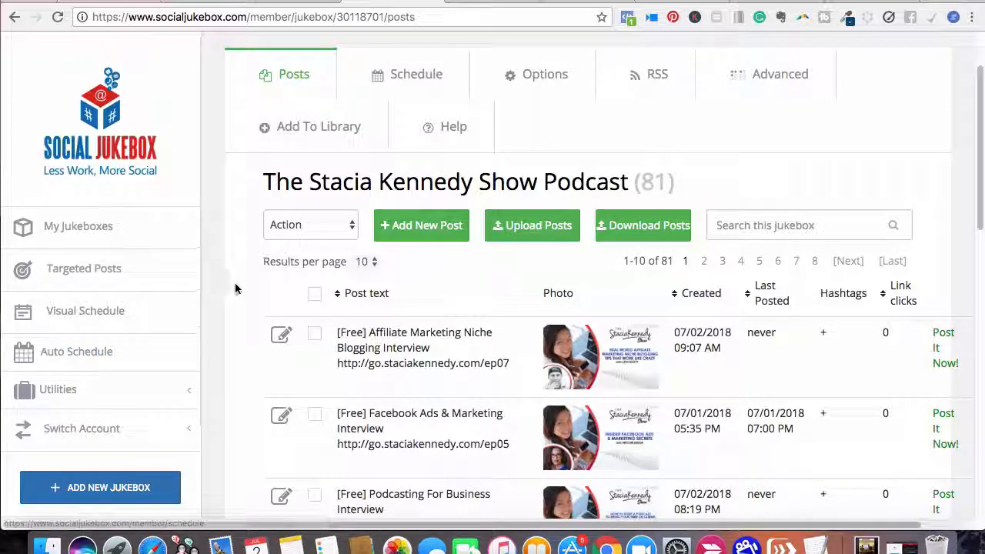
left_click(300, 142)
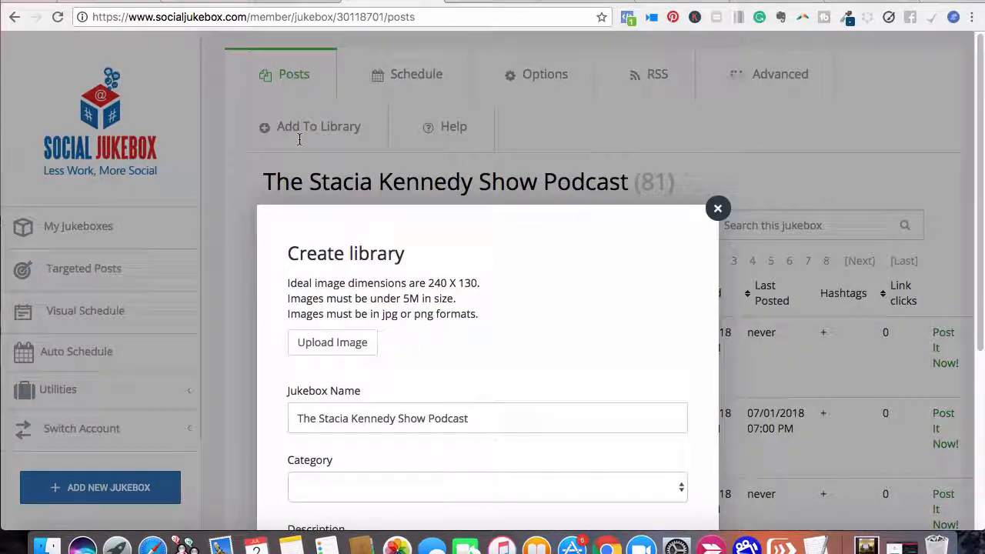
left_click(718, 210)
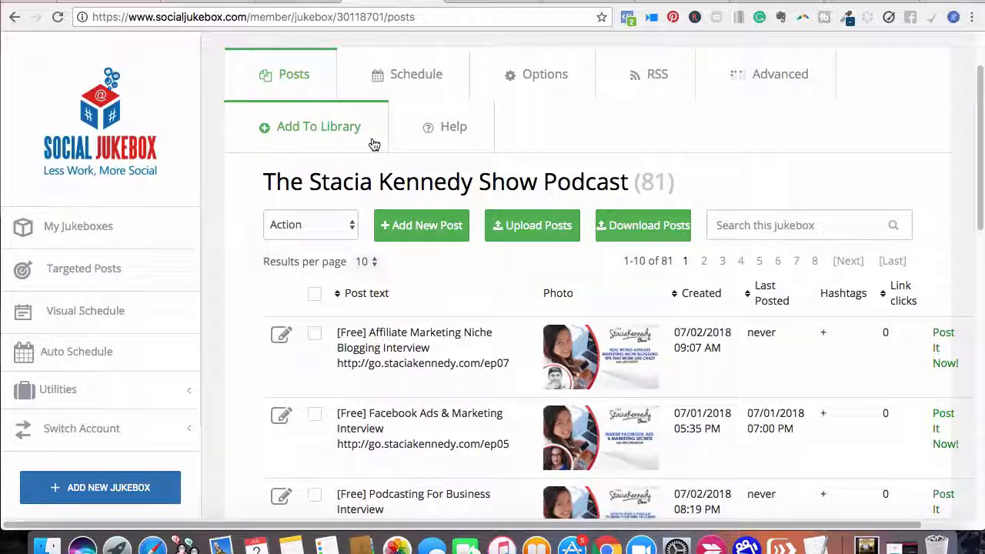
left_click_drag(980, 158, 975, 103)
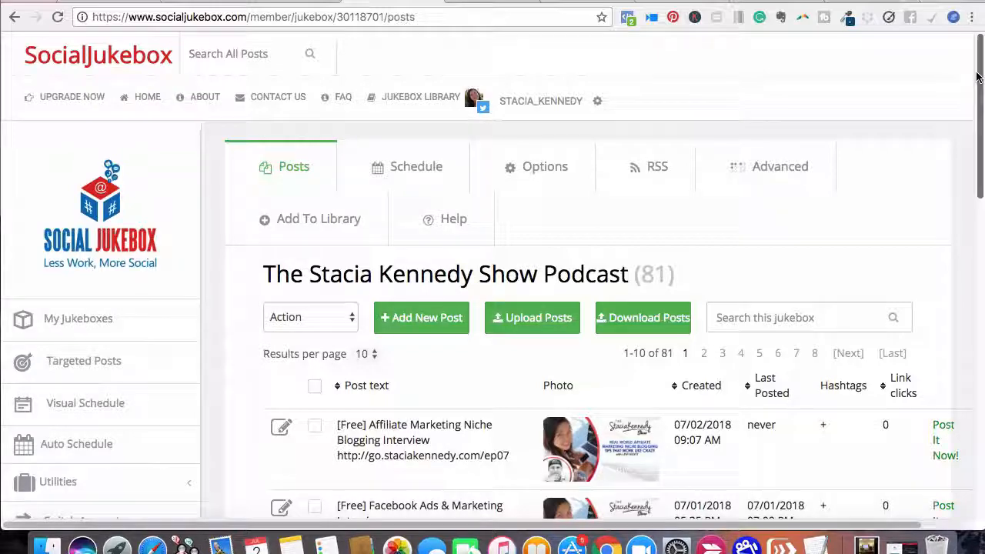
left_click_drag(980, 85, 981, 121)
left_click_drag(981, 123, 961, 61)
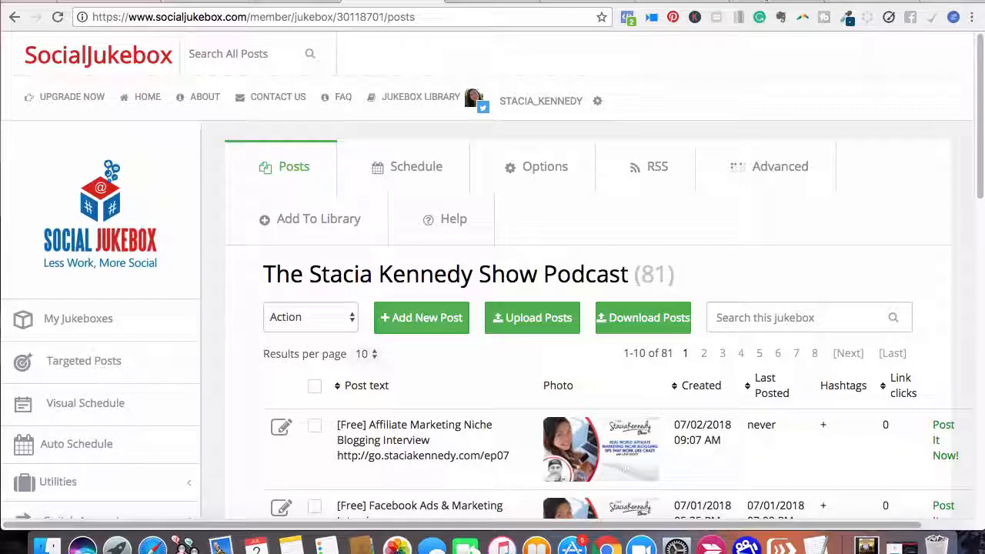
left_click(542, 0)
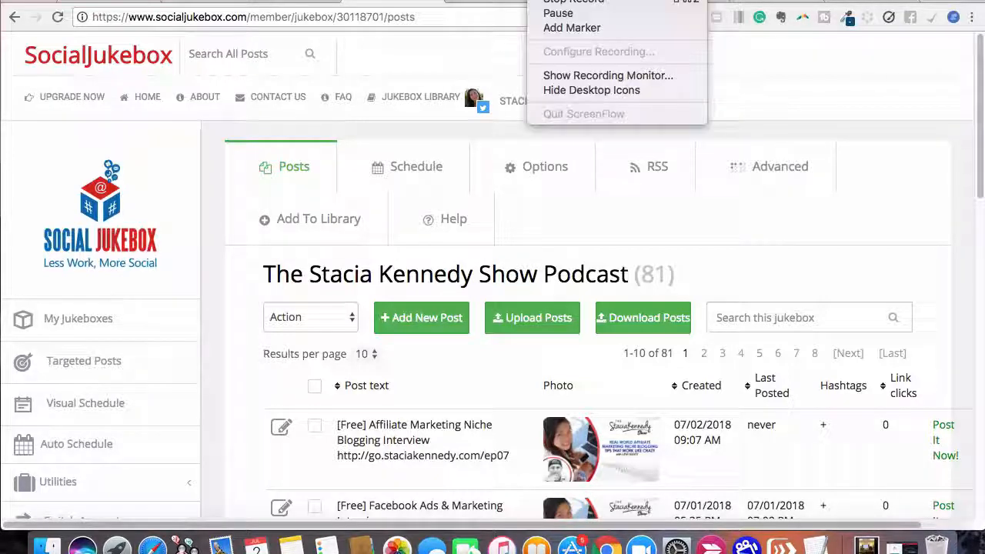
left_click(549, 3)
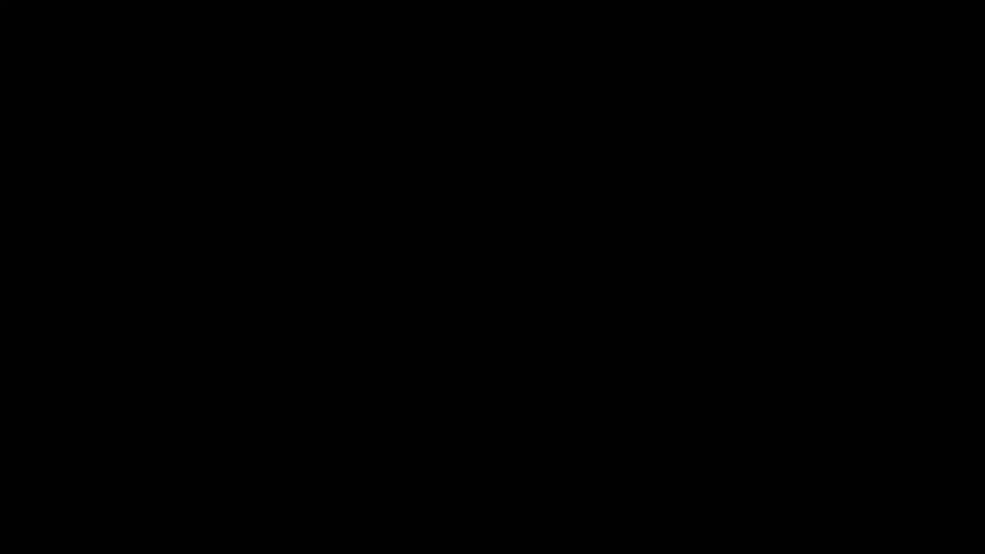